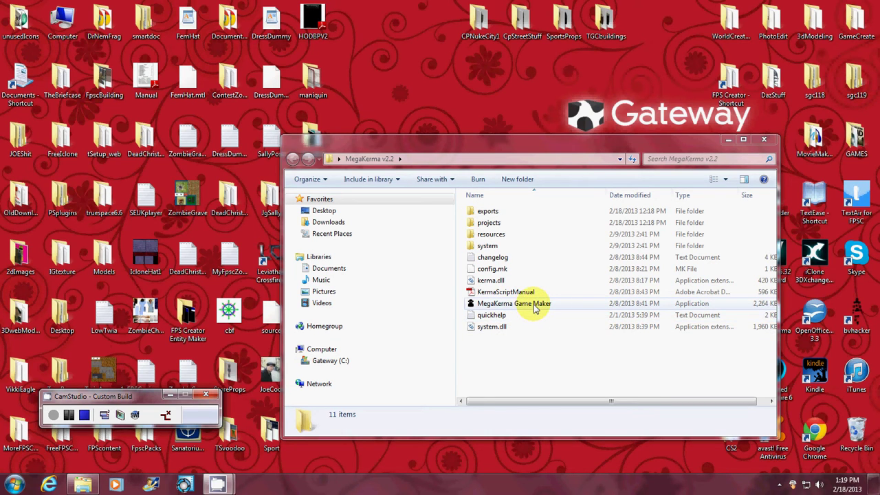
Launch MegaKerma Game Maker from Explorer and dismiss the version information notice
double_click(535, 306)
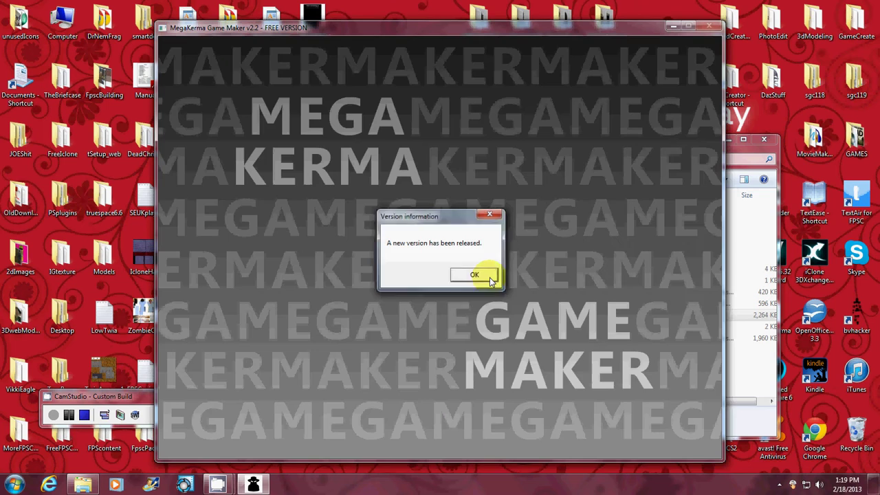
click(489, 277)
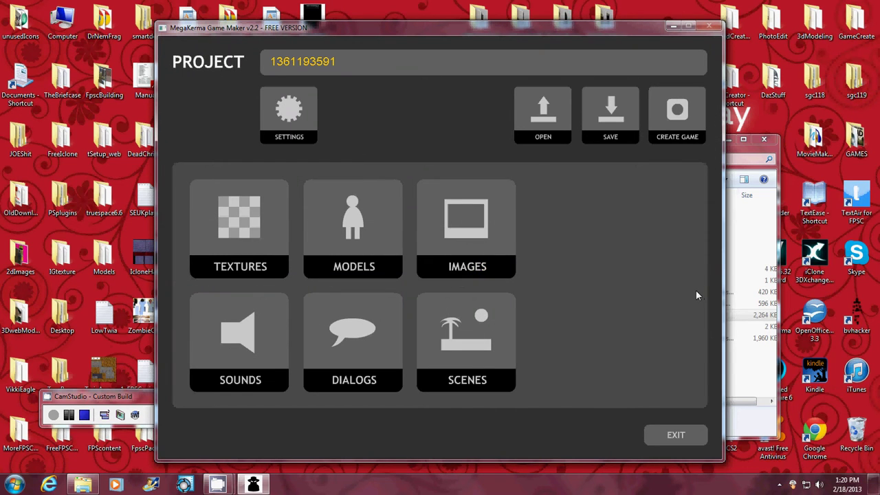
In the texture library's Add New browser, navigate to the resources > textures folder
click(239, 231)
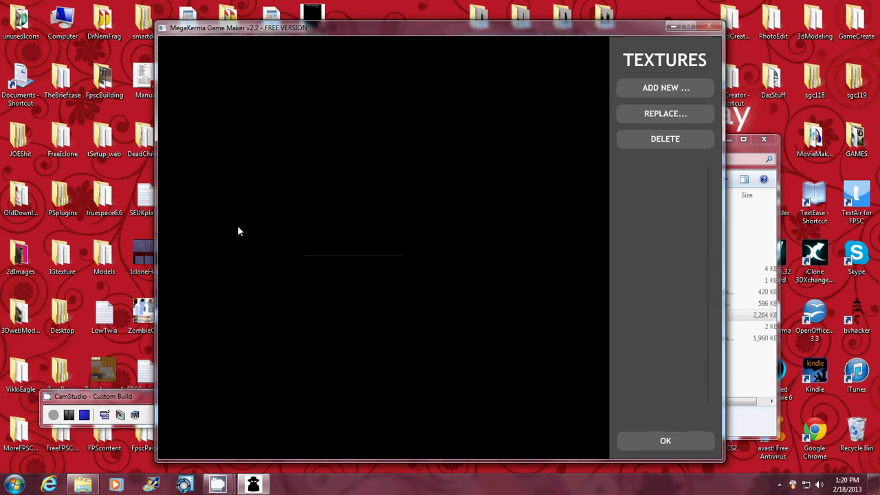
click(666, 92)
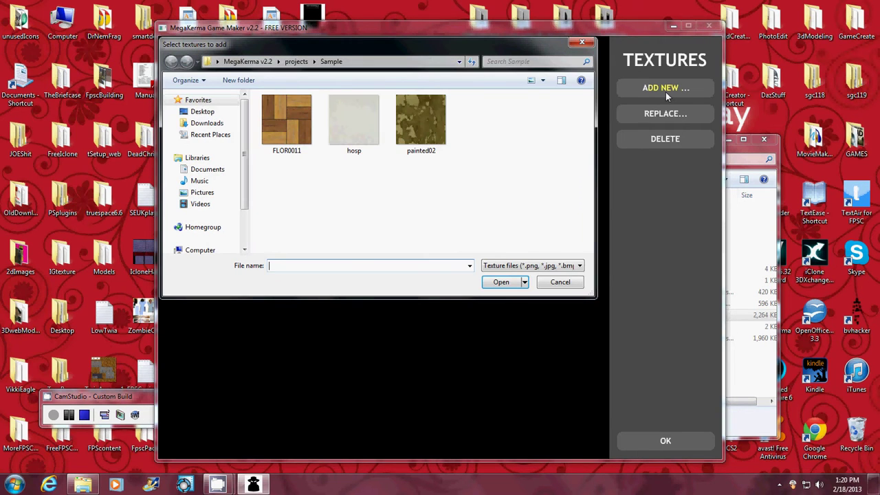
click(247, 61)
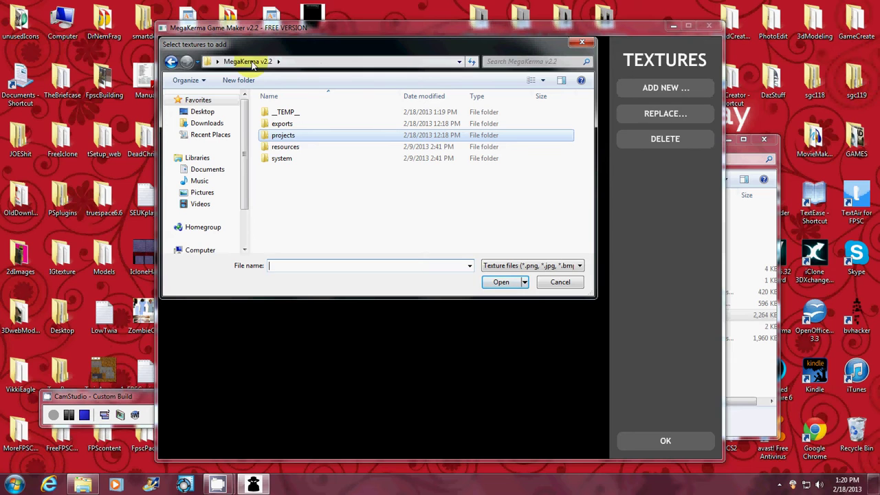
double_click(286, 147)
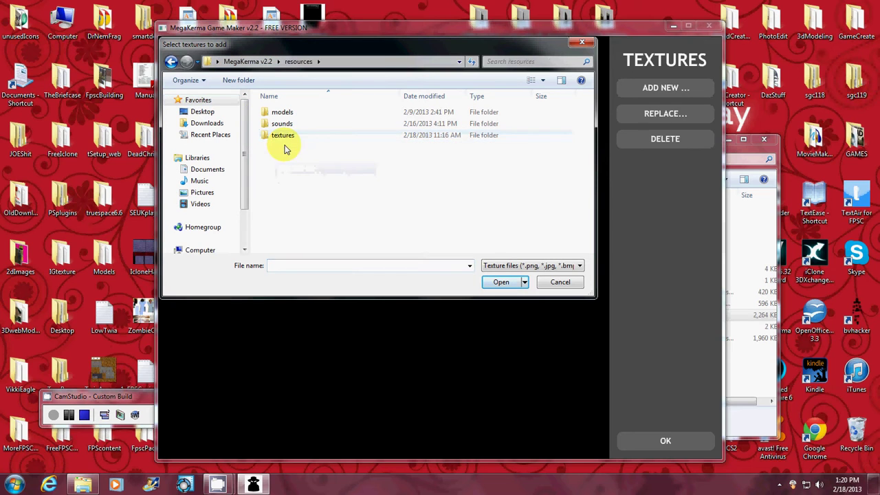
double_click(287, 137)
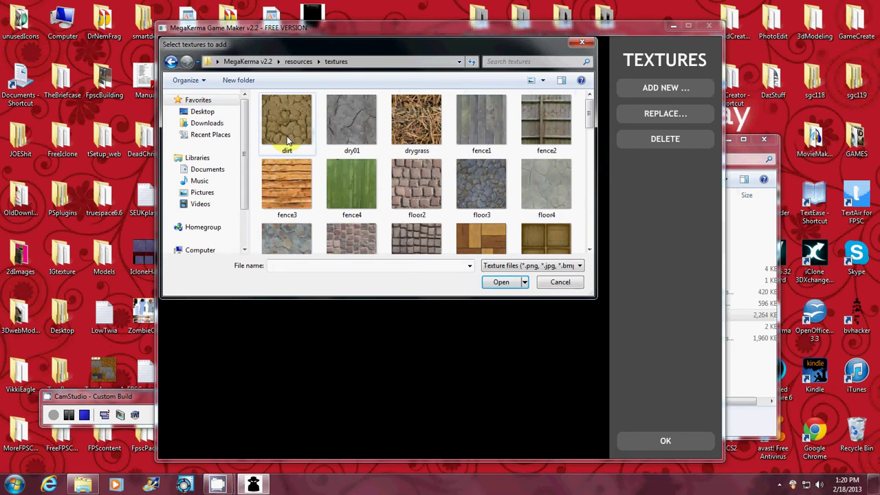
Select FLOR0011, hosp and painted01 and load them into the project
drag(590, 118, 593, 132)
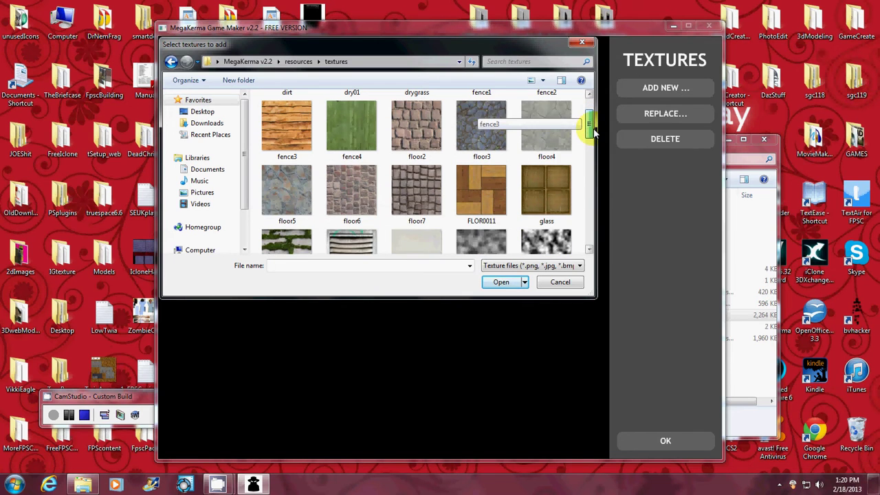
click(480, 199)
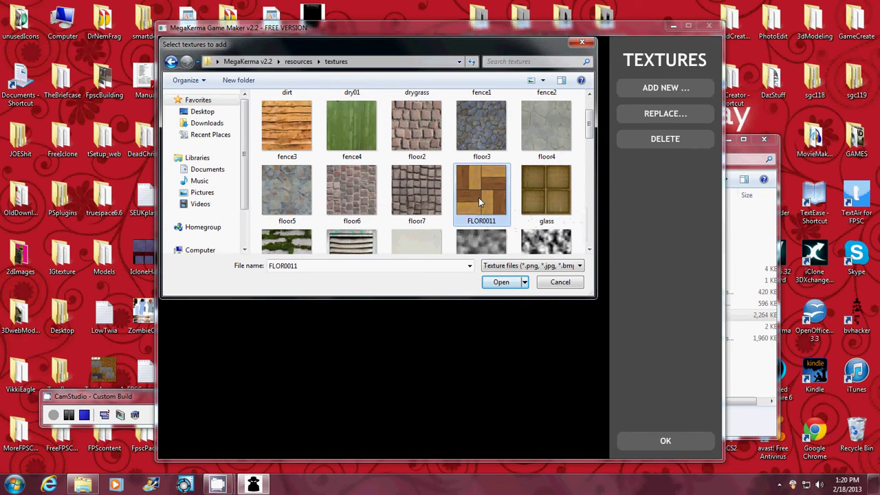
drag(590, 120, 590, 132)
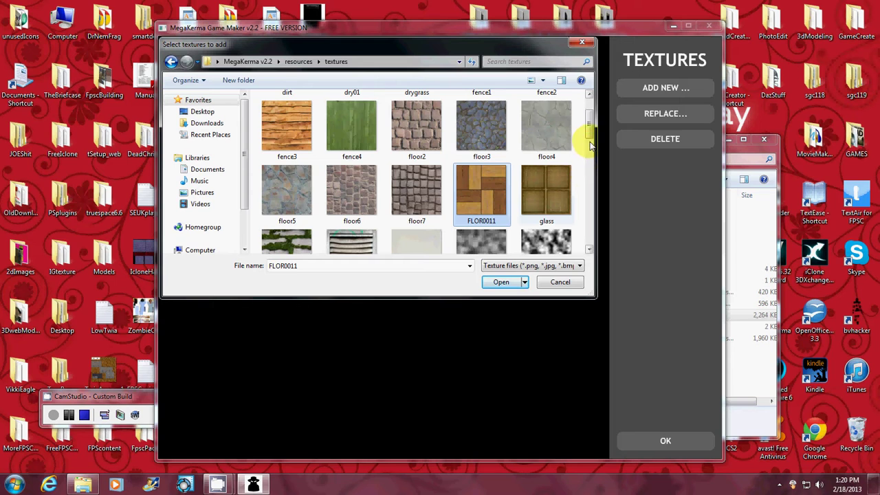
scroll(589, 132, down, 1)
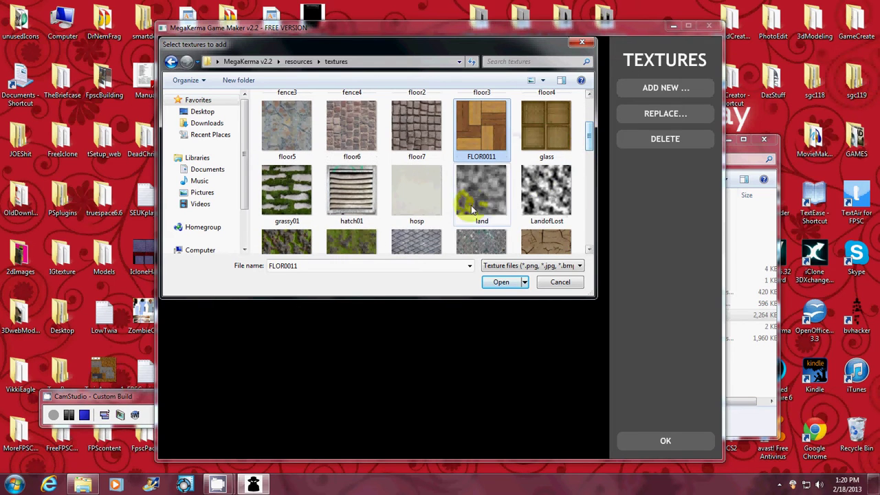
mouse_move(417, 191)
ctrl+click(420, 199)
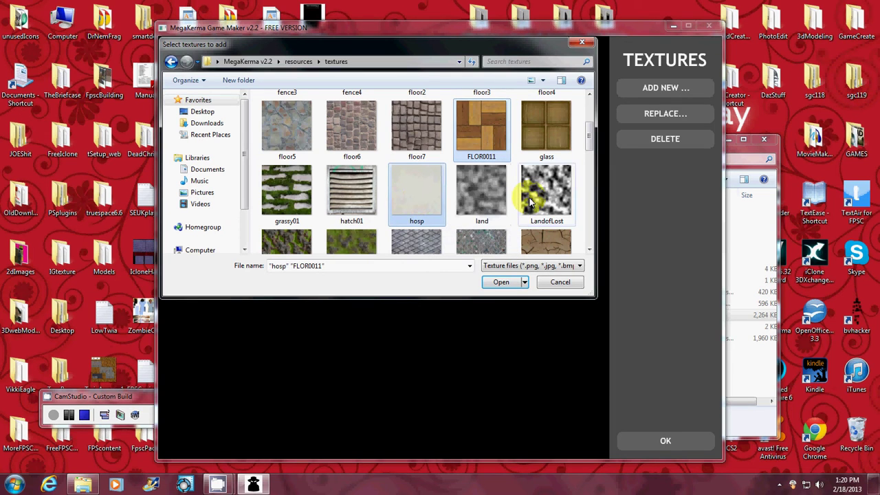
drag(589, 138, 589, 166)
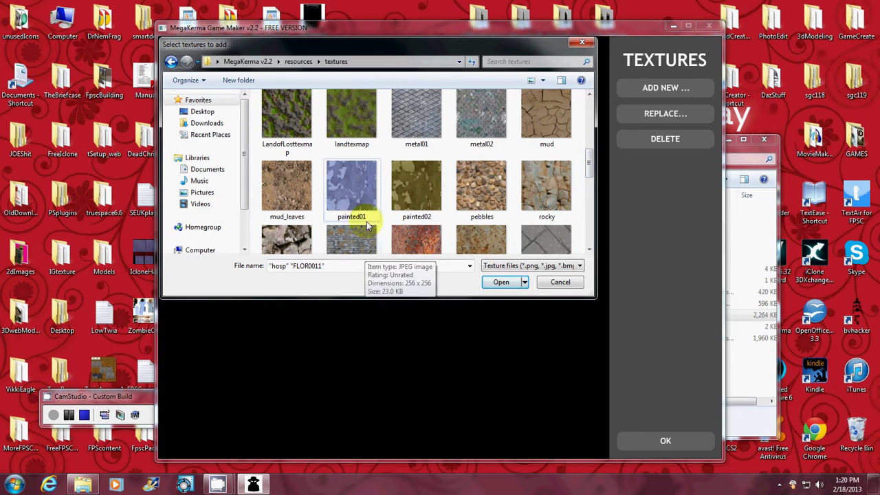
ctrl+click(359, 200)
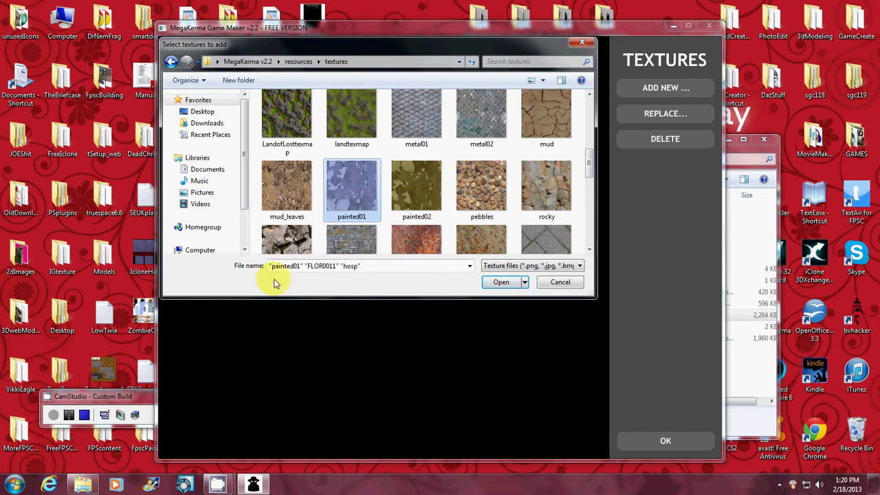
click(494, 284)
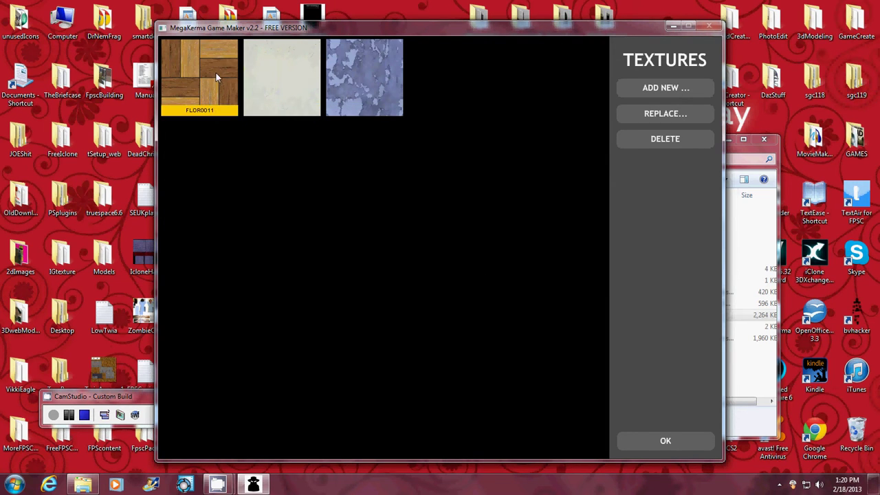
Open the scene editor and make the wooden parquet the current texture
click(673, 441)
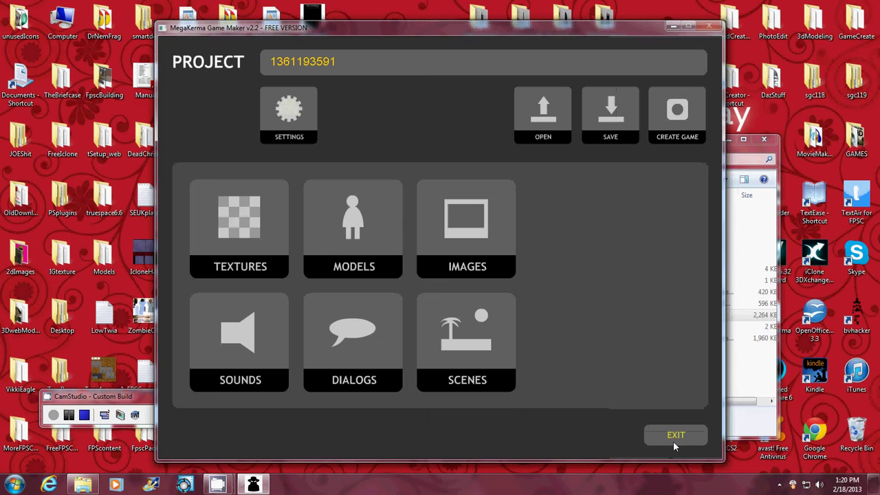
click(471, 352)
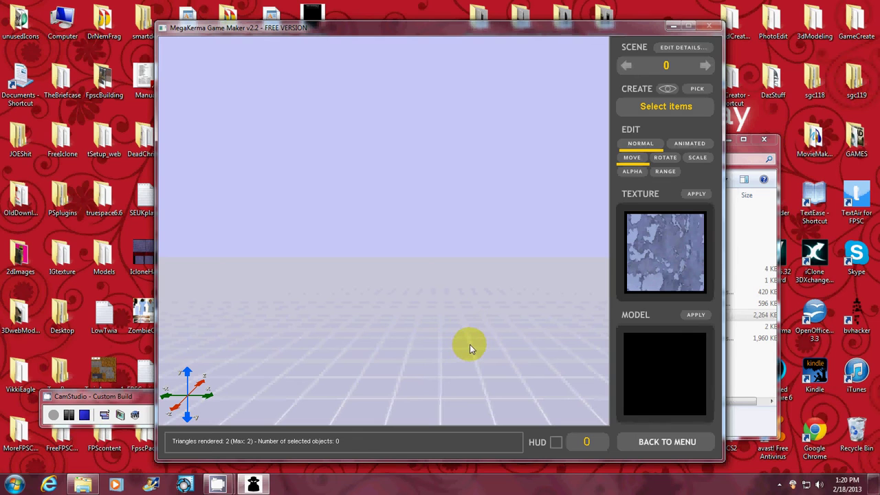
click(674, 245)
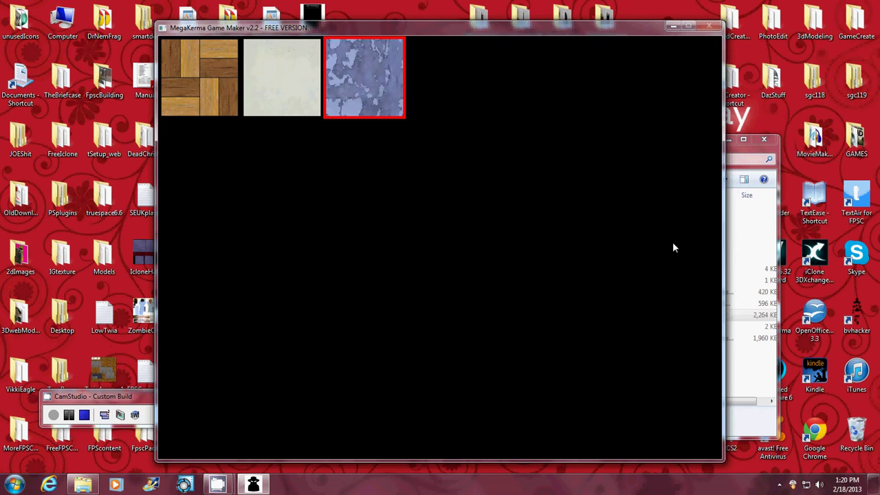
click(211, 86)
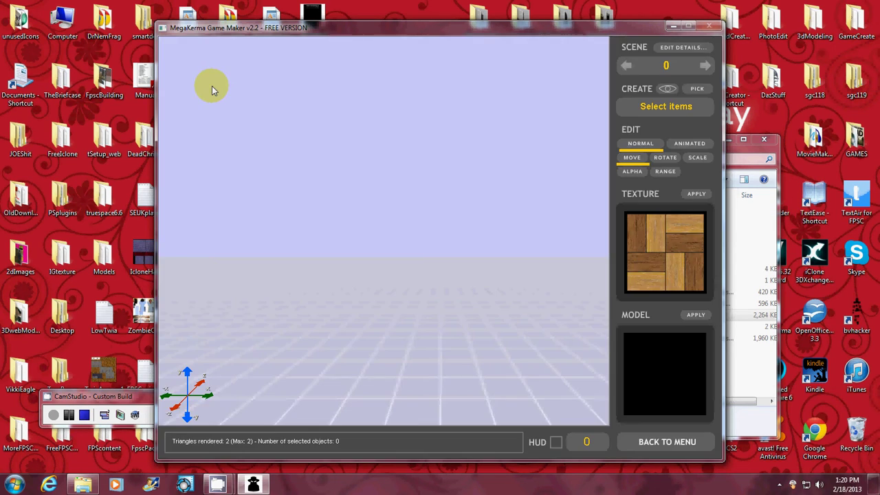
Choose Floor as the object type to create
click(666, 106)
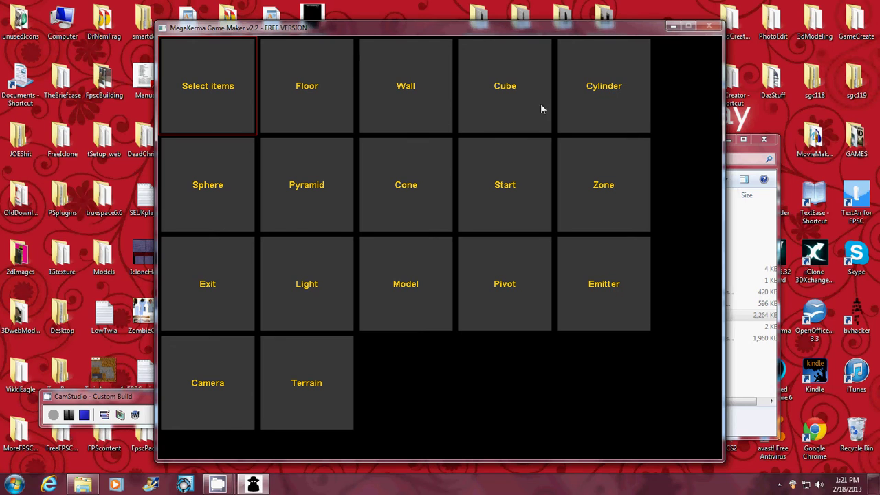
click(312, 85)
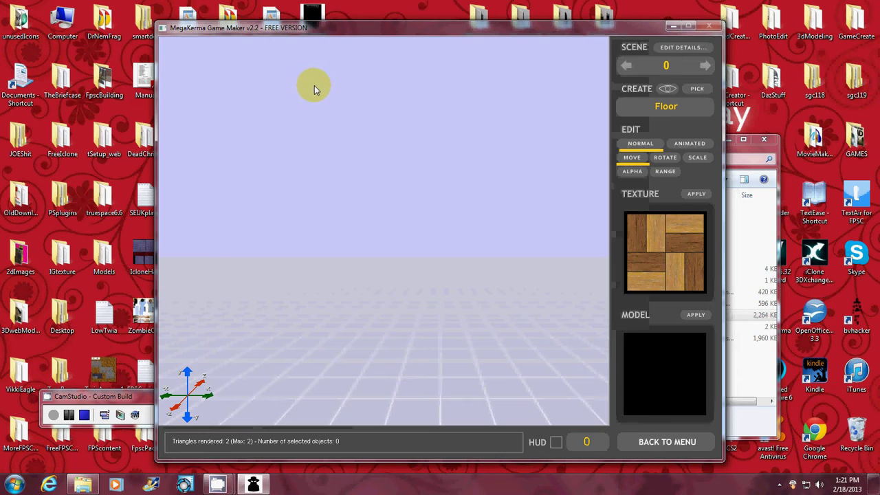
click(415, 338)
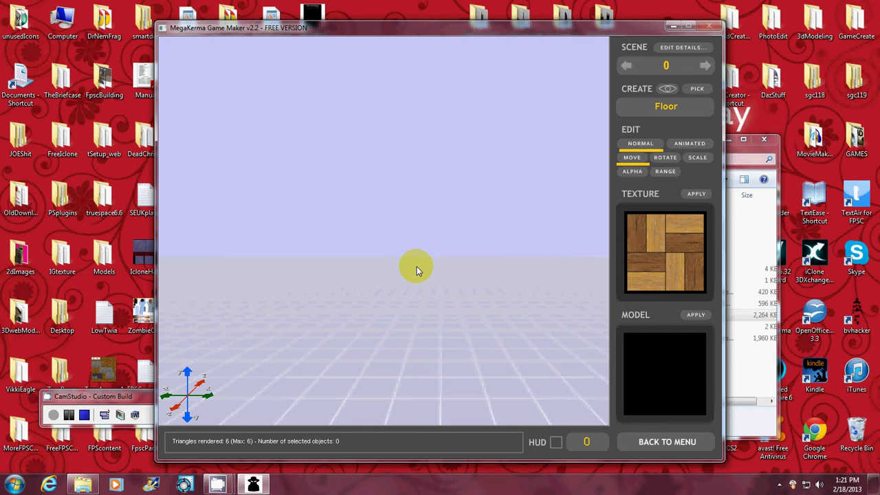
key(Down)
key(Up)
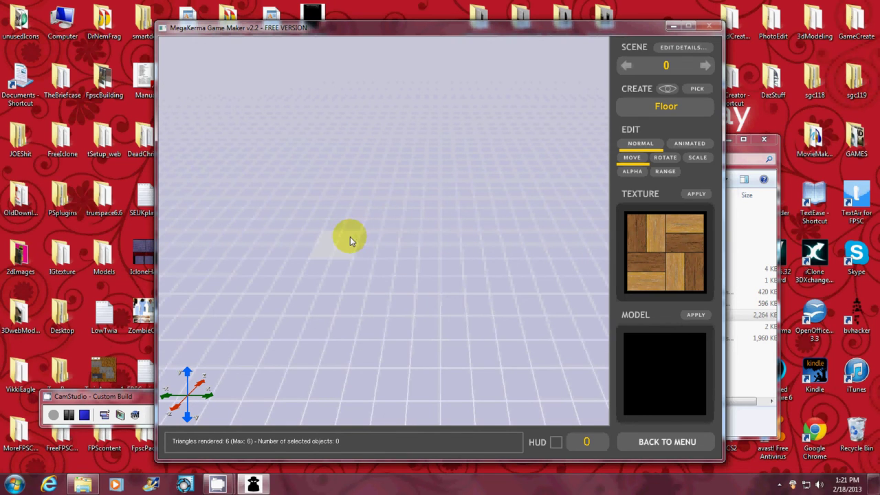
Place a parquet floor tile and stretch it into a large rectangular floor
click(350, 237)
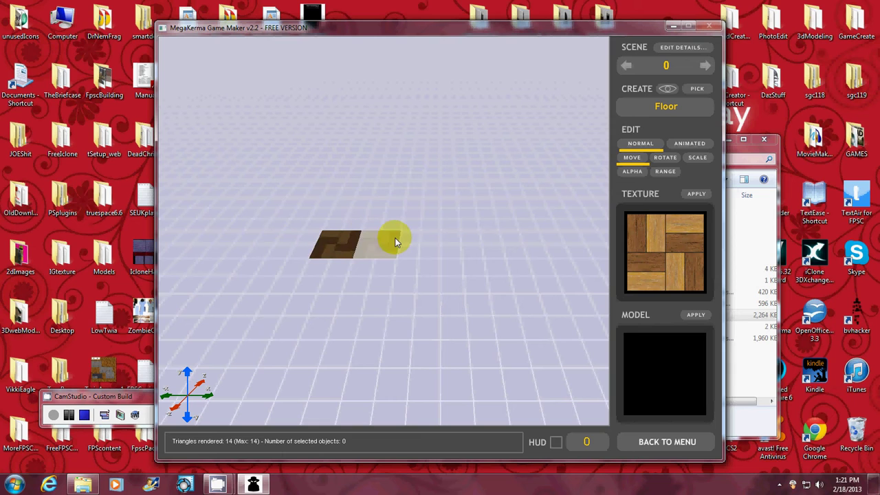
mouse_move(395, 242)
mouse_down()
mouse_move(465, 243)
mouse_move(504, 272)
mouse_move(322, 279)
mouse_move(331, 310)
mouse_move(448, 318)
mouse_move(519, 310)
mouse_move(573, 327)
mouse_up()
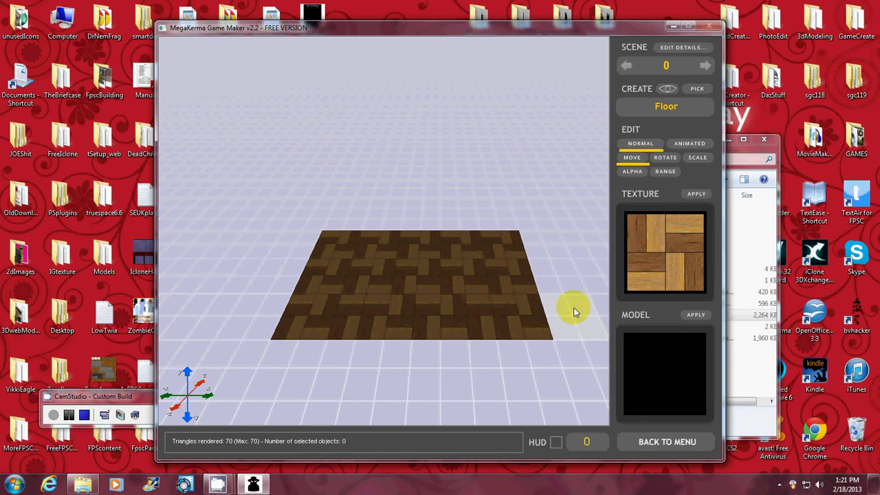
Switch to creating walls with the blue stone texture
click(665, 108)
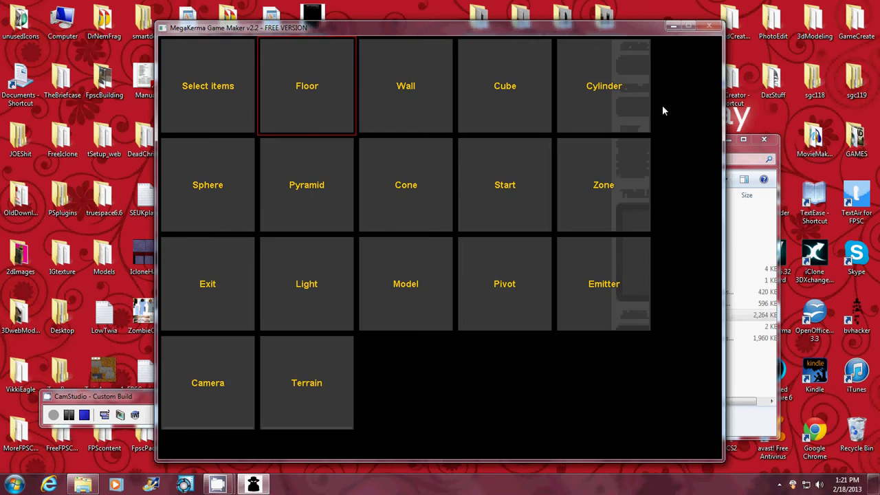
click(419, 88)
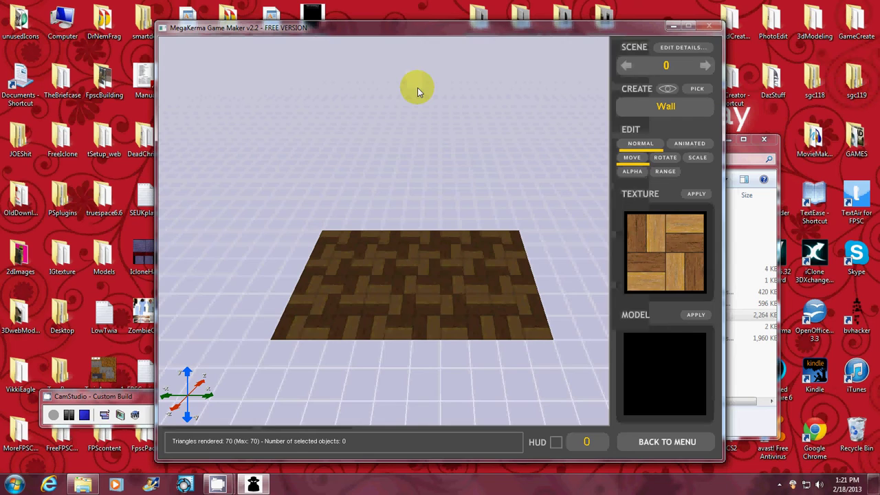
click(674, 256)
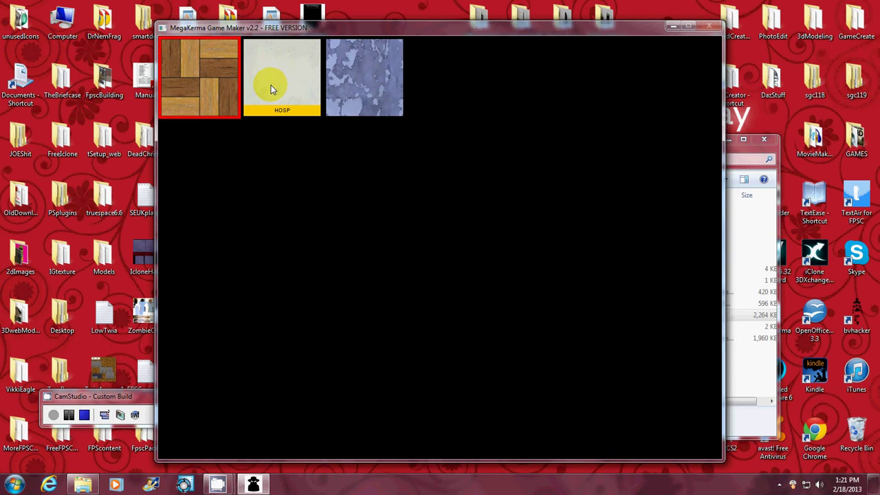
click(359, 85)
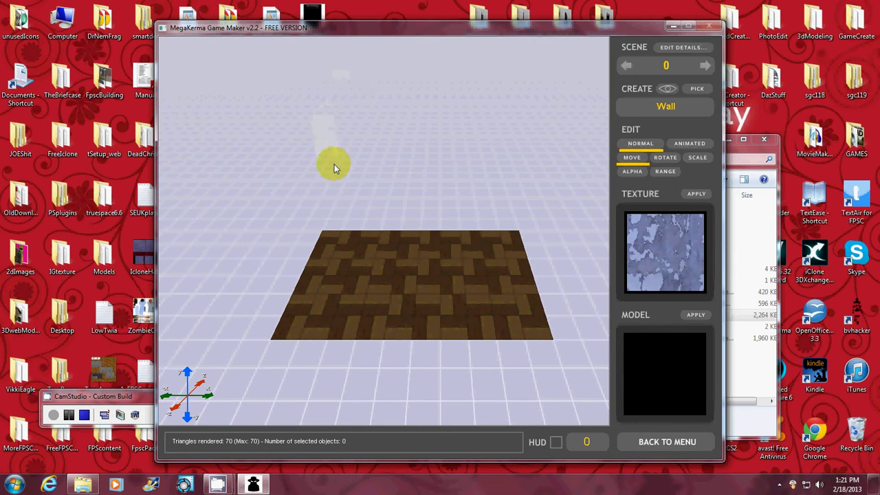
Drag stone walls along the floor's back and left edges and begin the right wall
click(347, 222)
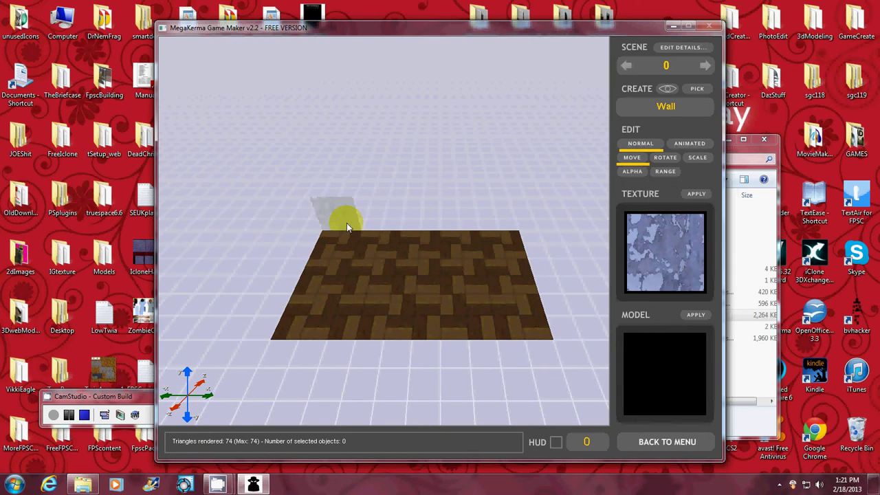
mouse_move(382, 223)
mouse_down()
mouse_move(499, 223)
mouse_move(532, 331)
mouse_move(453, 335)
mouse_move(399, 324)
mouse_move(321, 333)
mouse_move(271, 291)
mouse_up()
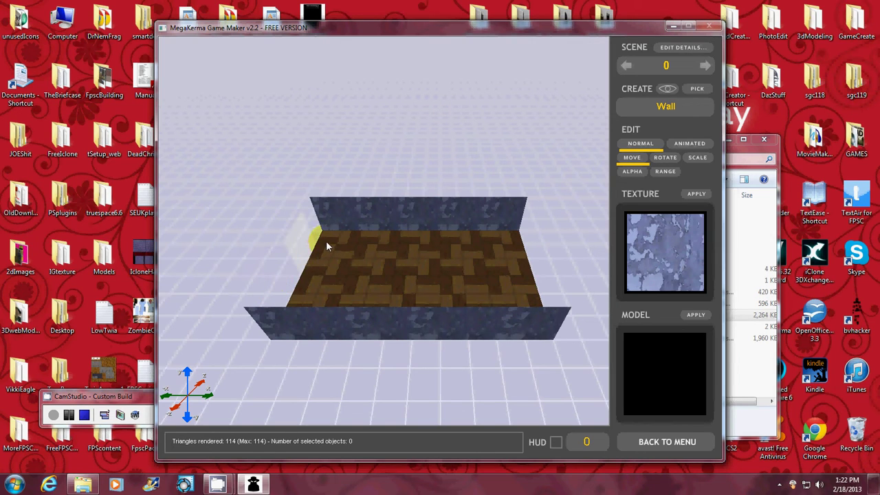
drag(326, 240, 317, 306)
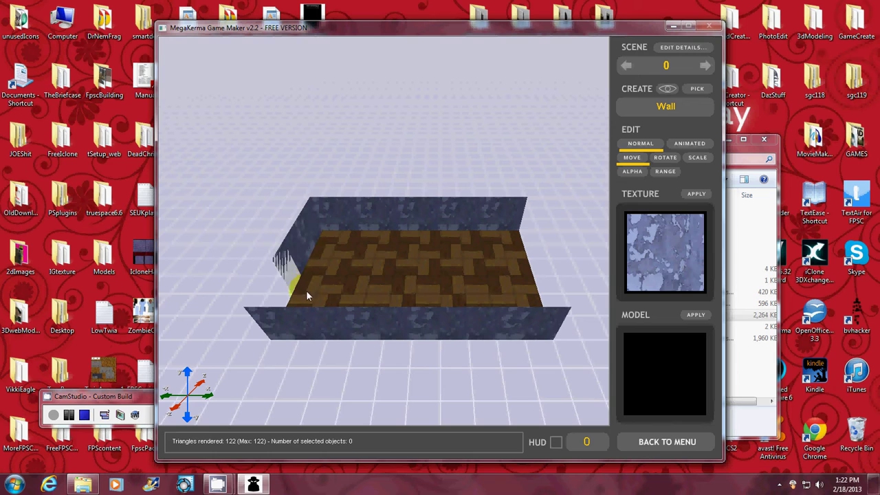
click(315, 306)
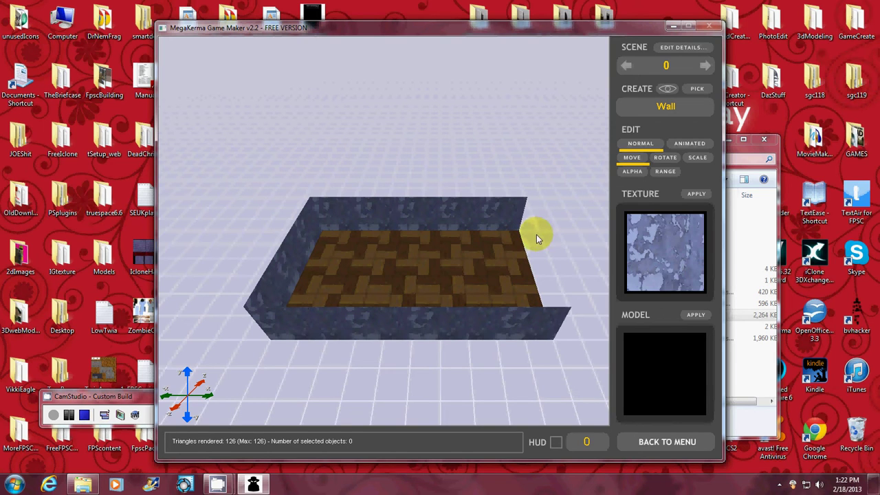
drag(538, 262, 551, 297)
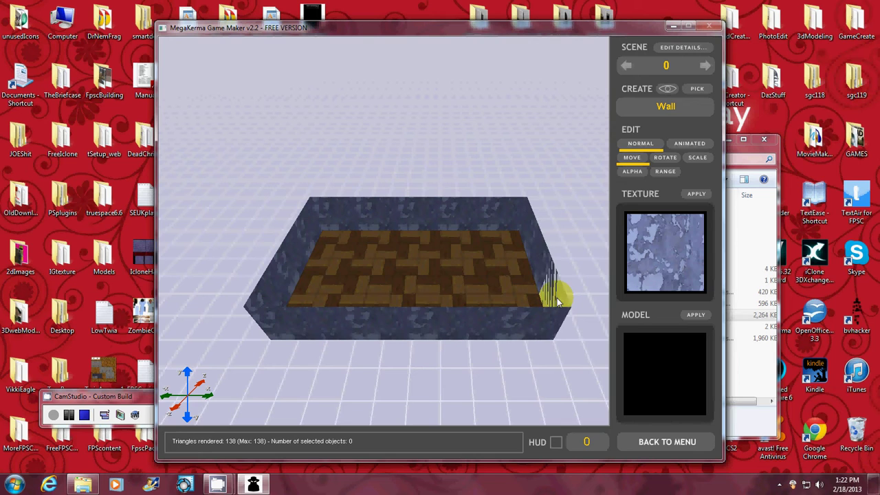
Finish the right stone wall, then set up pale-textured floor tiles for the ceiling
click(557, 298)
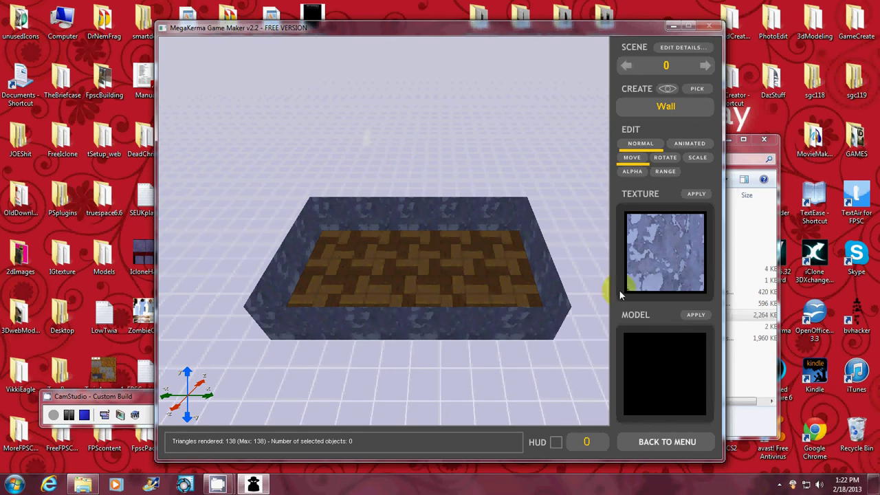
click(678, 248)
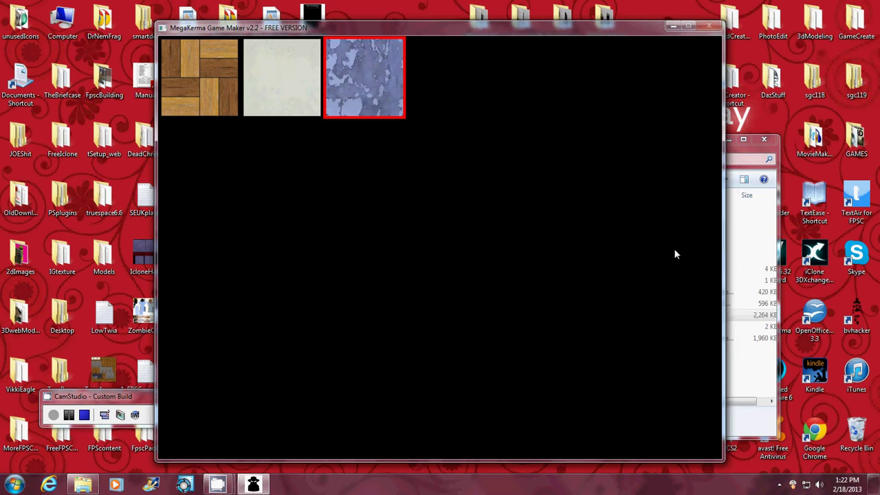
click(290, 93)
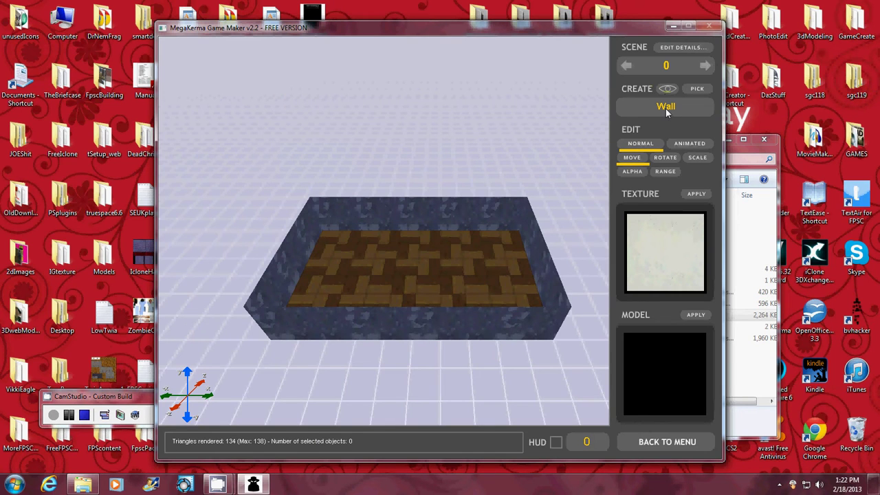
click(666, 108)
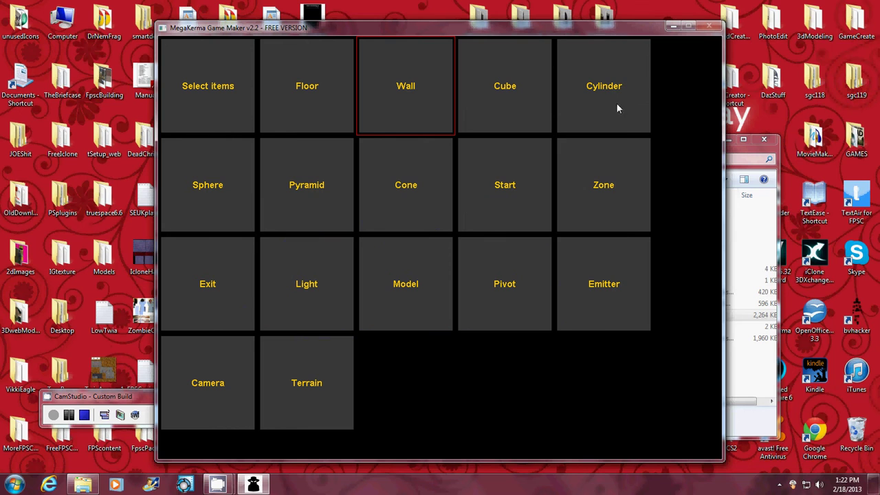
click(305, 93)
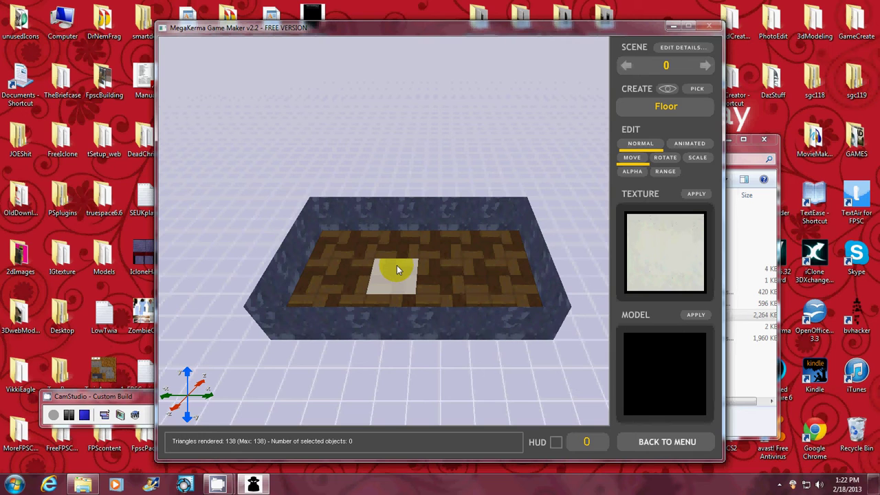
Raise the build level to the wall tops and lay pale ceiling tiles across the room
scroll(397, 265, down, 1)
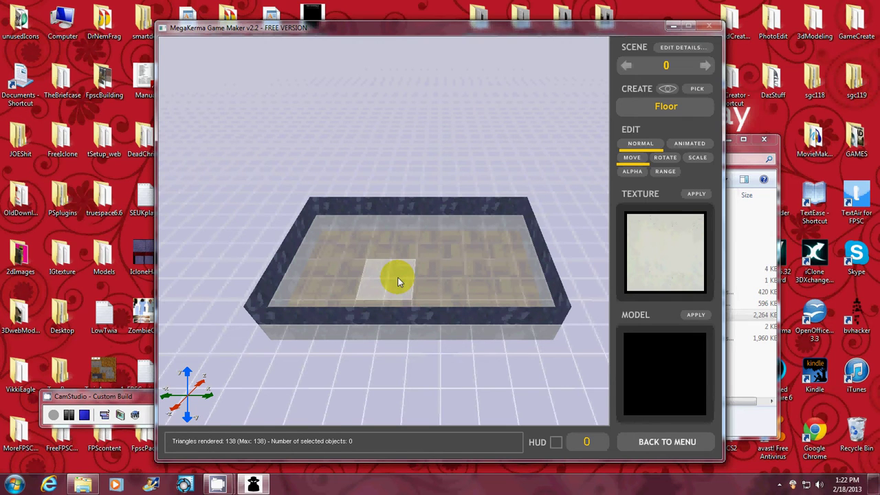
scroll(397, 282, up, 1)
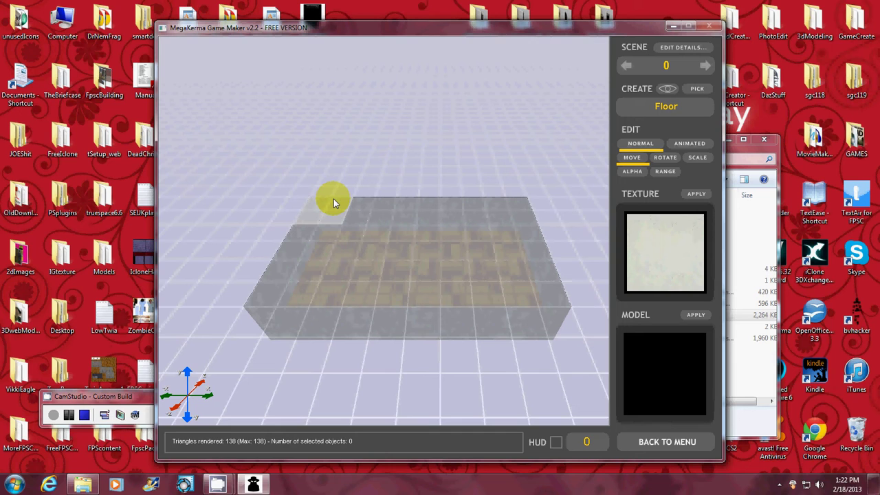
click(310, 279)
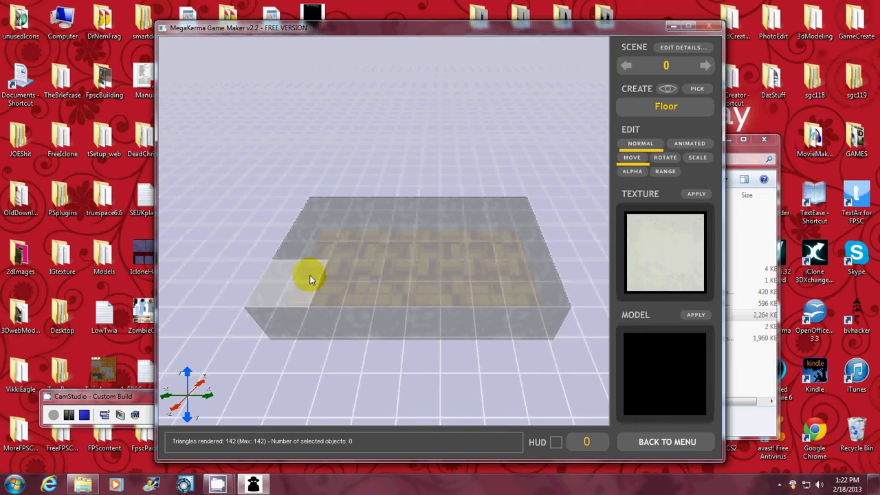
click(371, 273)
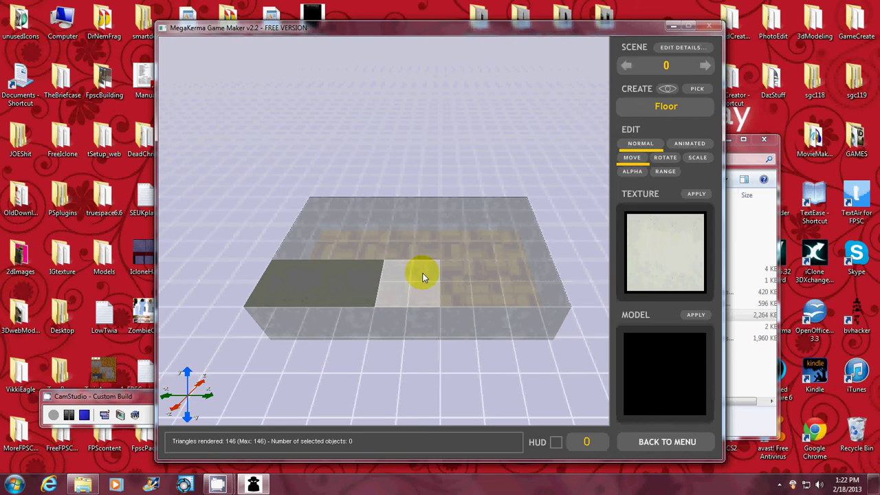
mouse_move(427, 273)
mouse_down()
mouse_move(537, 273)
mouse_move(528, 234)
mouse_move(365, 227)
mouse_move(373, 229)
mouse_move(367, 236)
mouse_move(326, 237)
mouse_move(324, 207)
mouse_move(508, 217)
mouse_up()
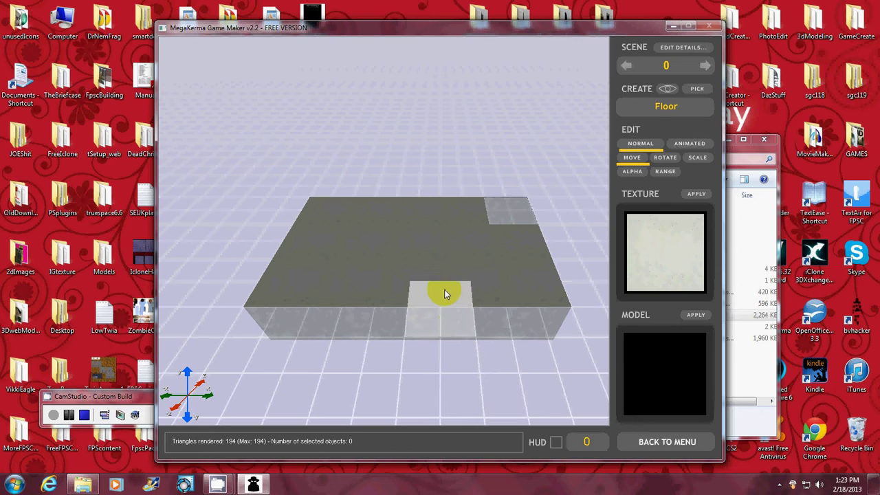
click(445, 294)
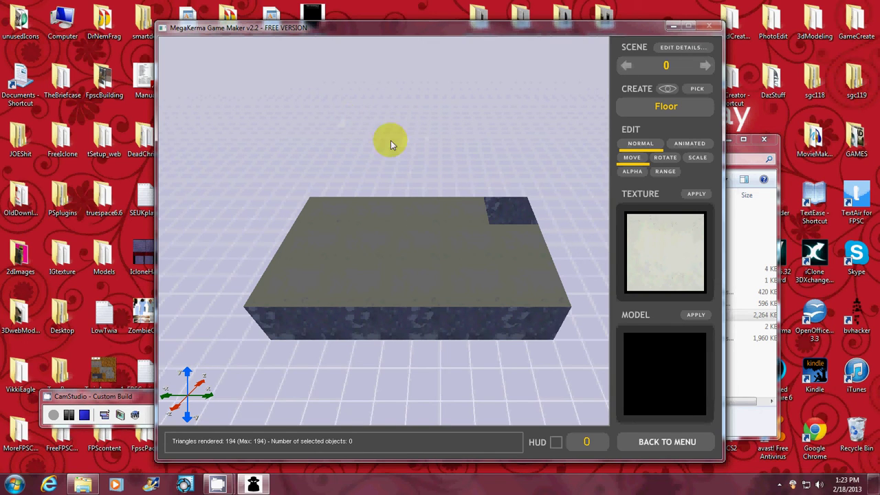
Place the green player start point inside the room and return to the project menu
click(684, 444)
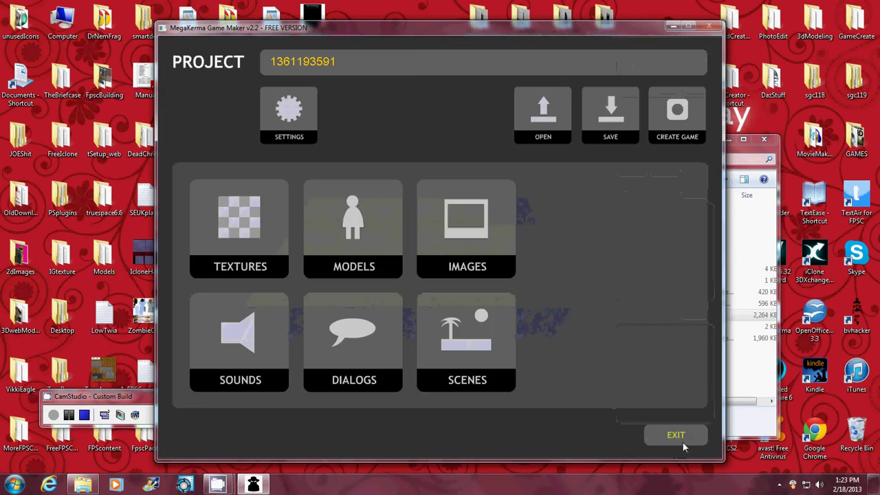
click(496, 351)
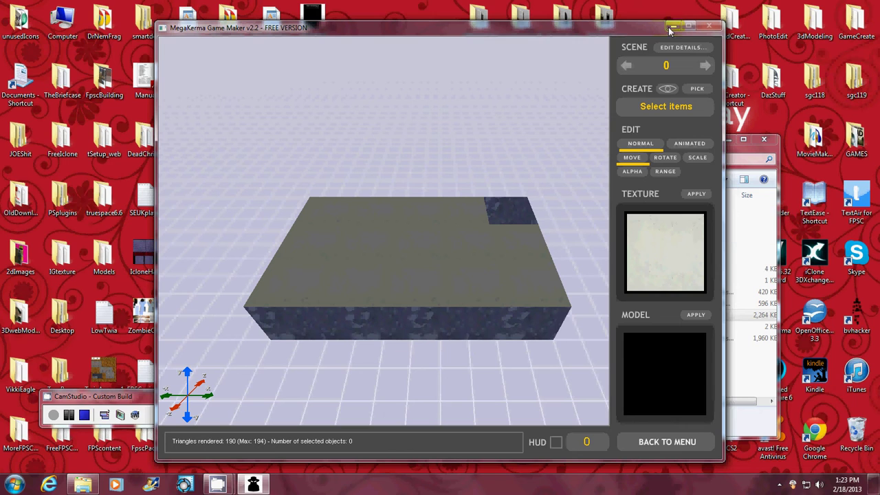
click(666, 104)
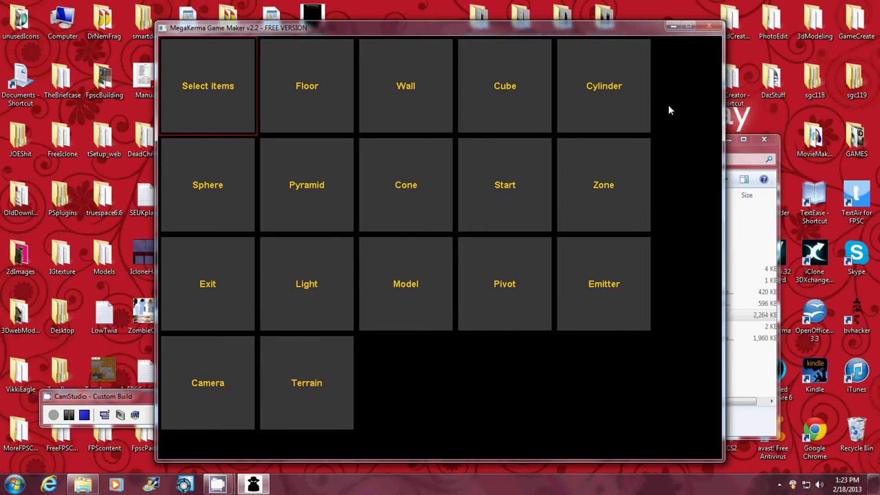
click(506, 189)
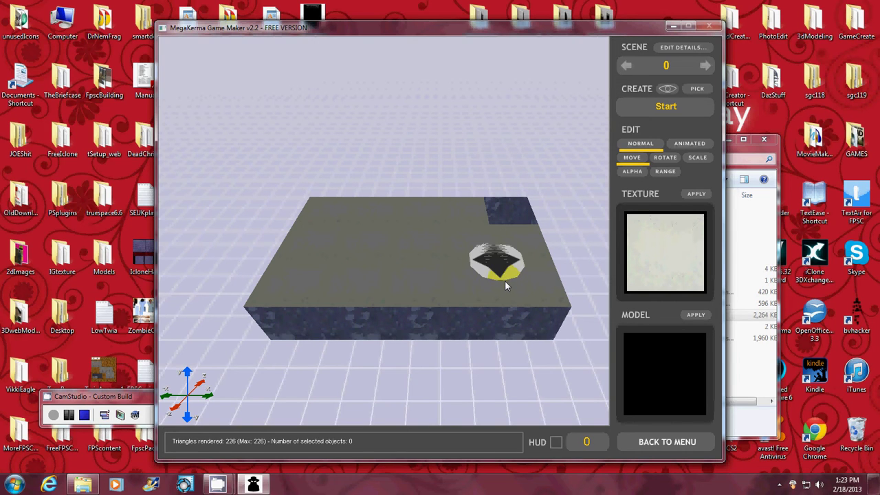
click(505, 286)
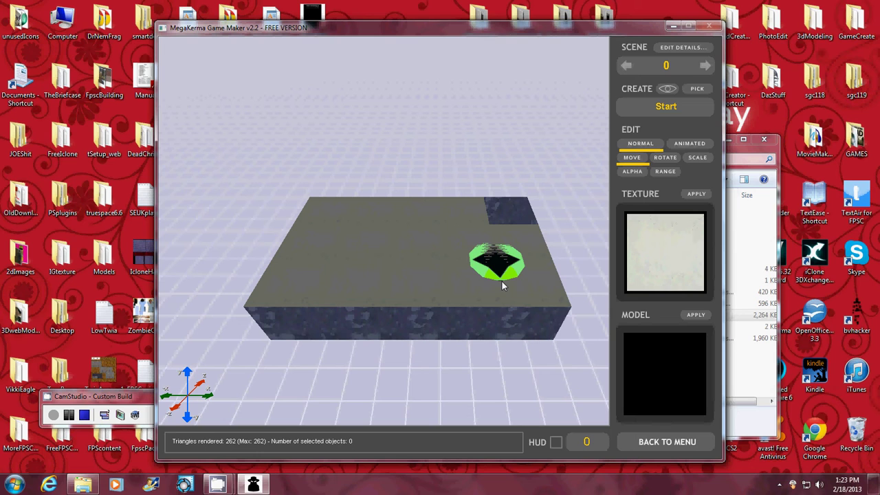
click(683, 443)
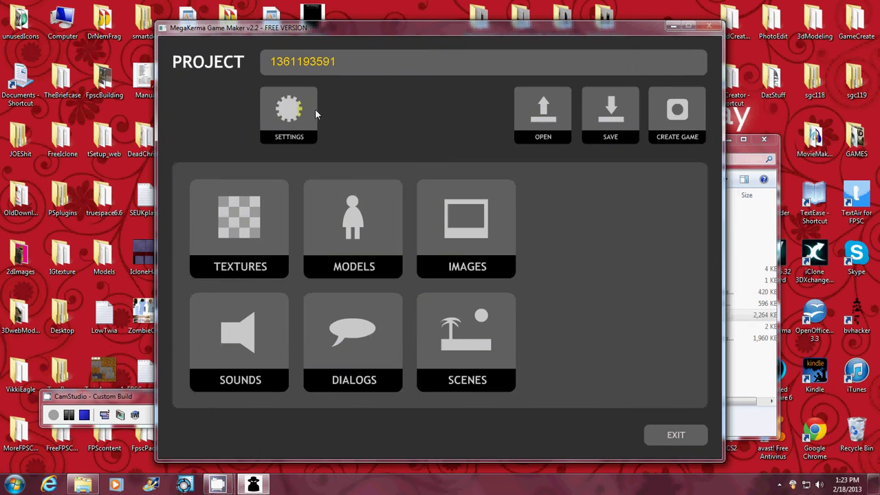
Set the player Height to 10 and Radius to 3 in the project settings
click(290, 113)
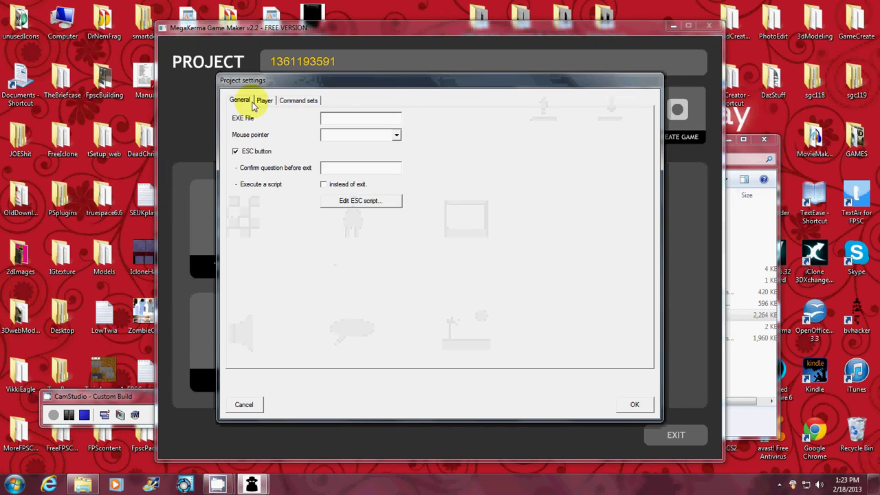
click(262, 101)
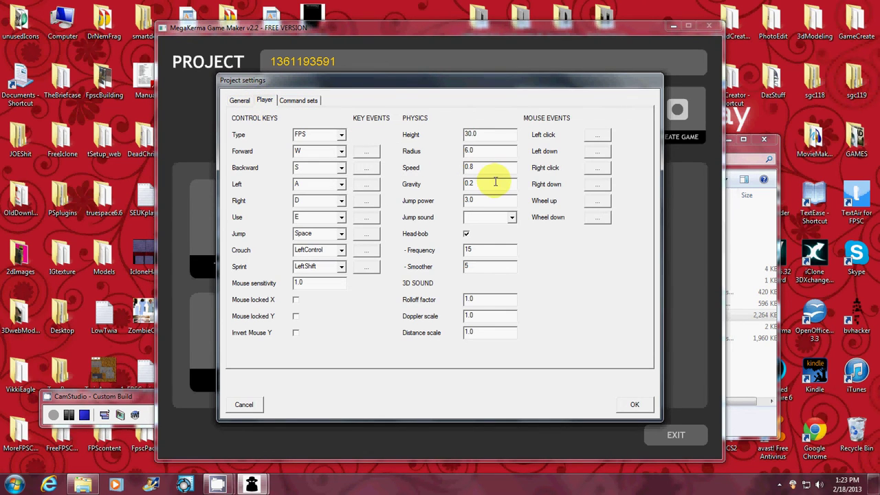
double_click(470, 134)
drag(479, 134, 462, 133)
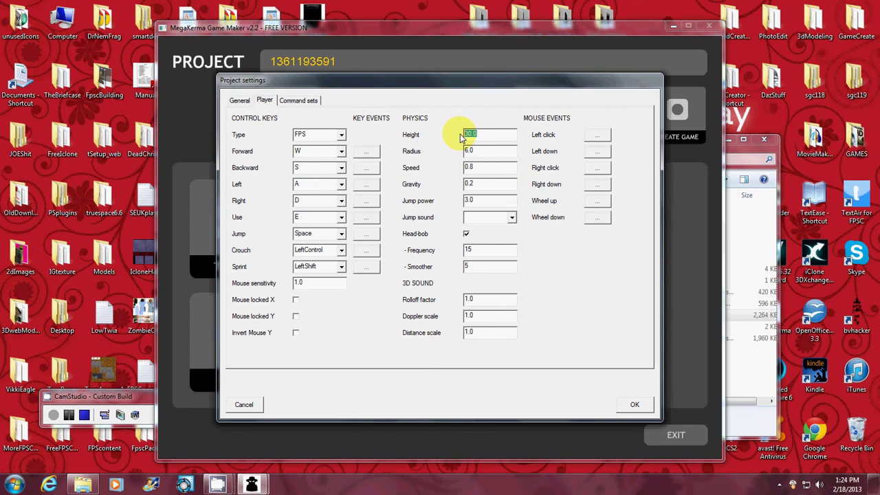
text(10)
drag(485, 150, 465, 150)
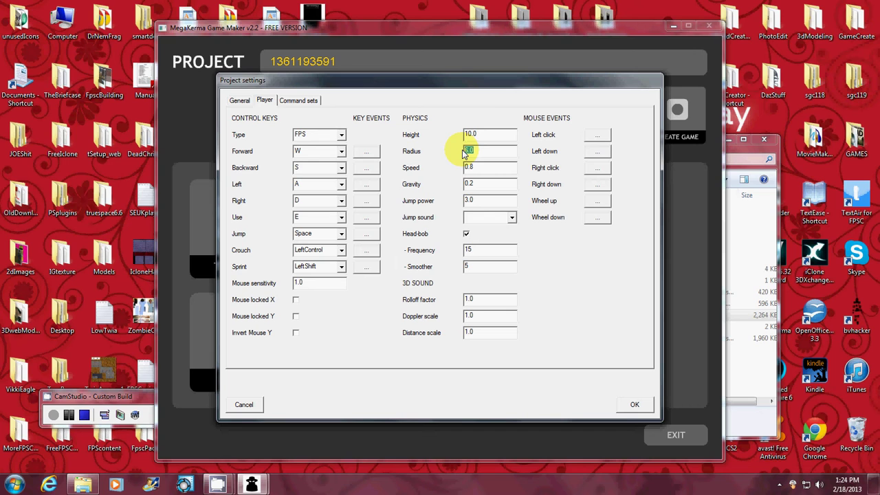
text(3)
click(635, 406)
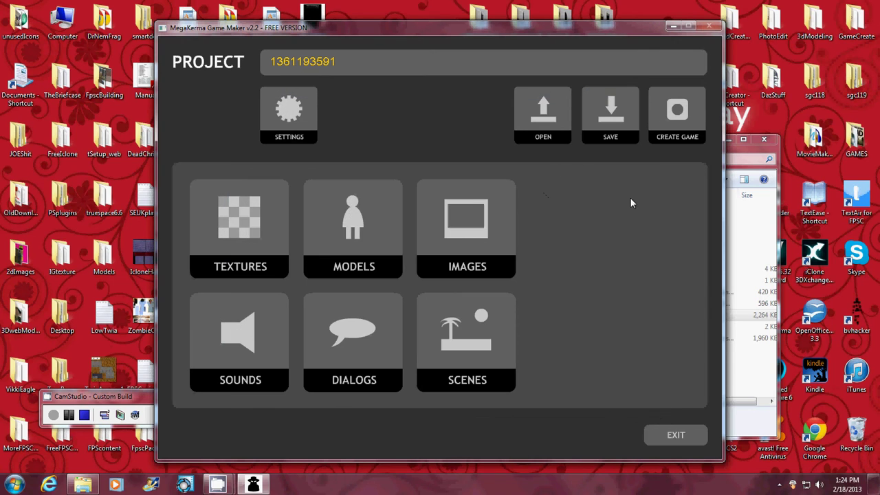
Save the project as 'Videosamp' and dismiss the saved confirmation
click(615, 123)
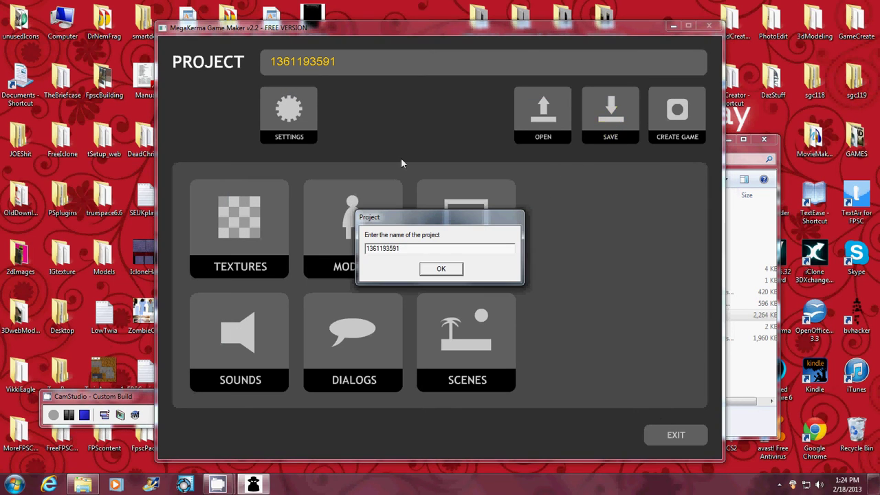
drag(367, 249, 396, 255)
click(448, 274)
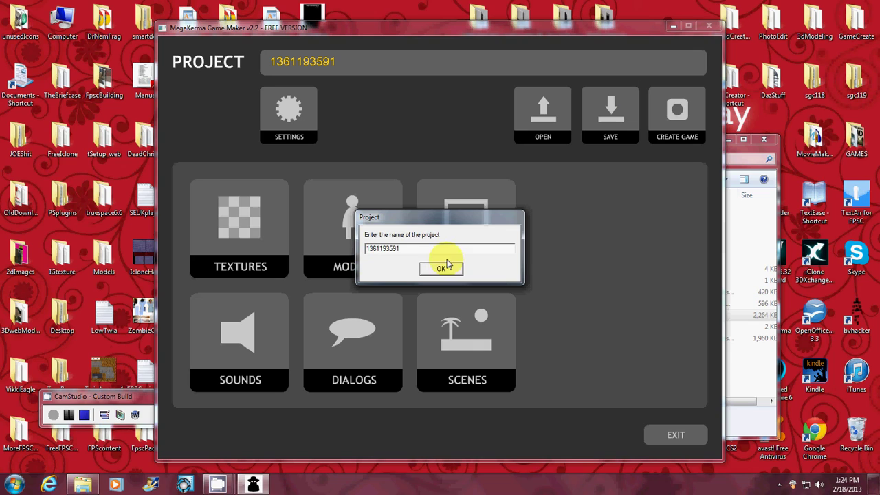
drag(410, 249, 336, 248)
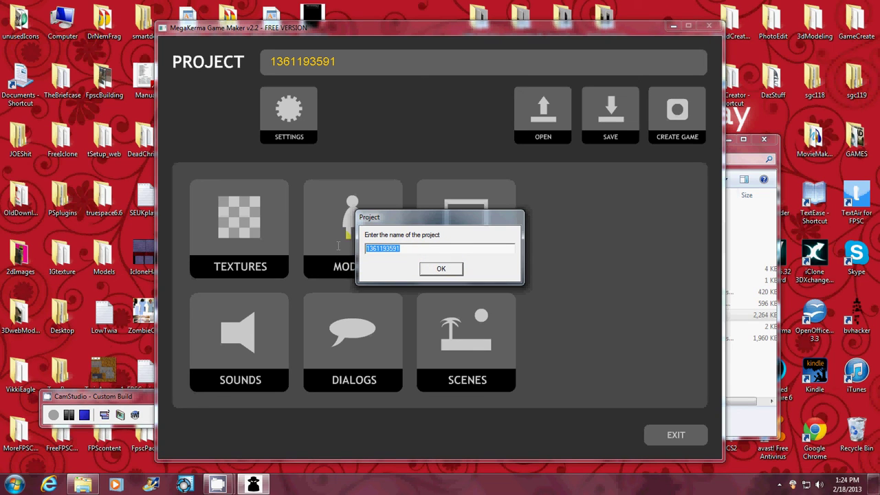
text(Videosamp)
click(444, 268)
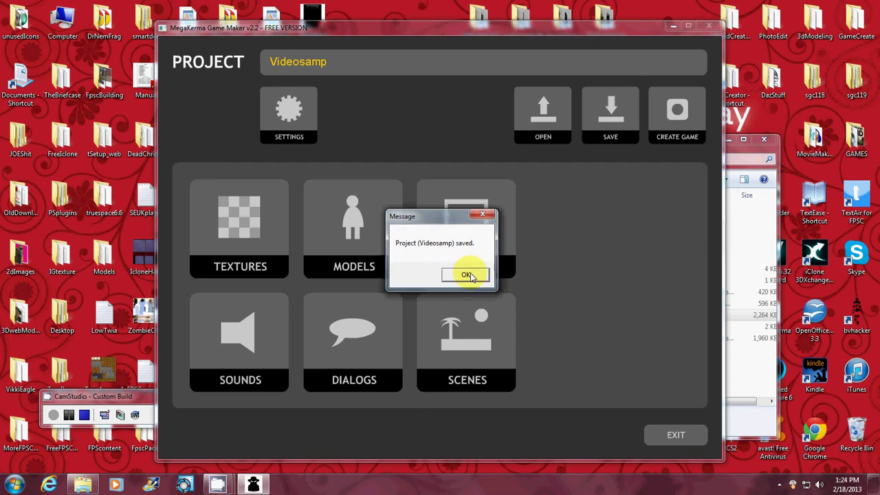
click(468, 275)
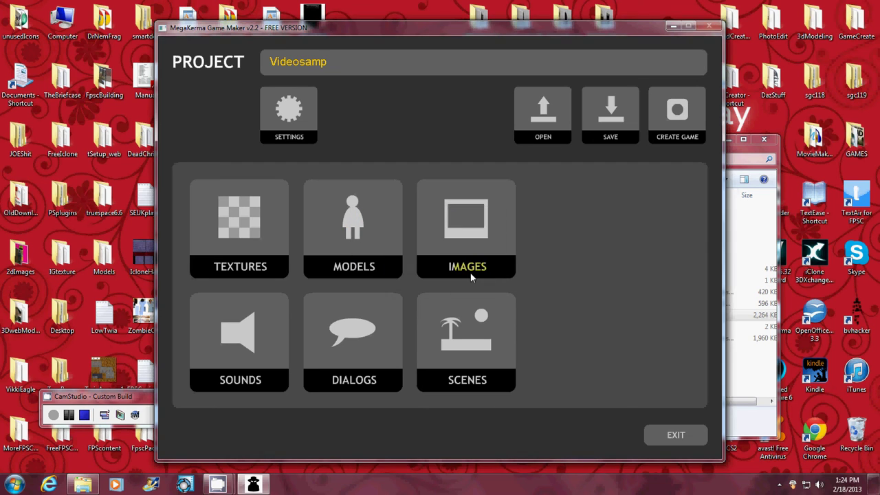
Build Videosamp as a game into the MegaKerma v2.2 exports folder
click(683, 124)
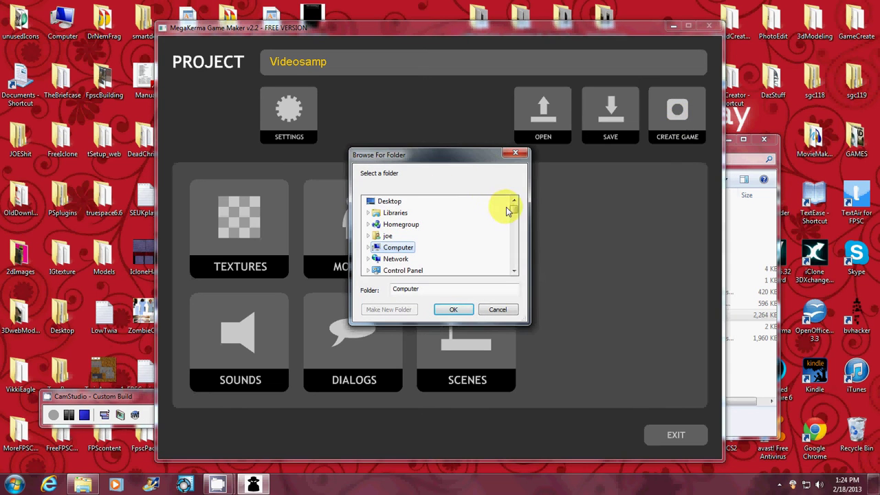
drag(513, 208, 515, 242)
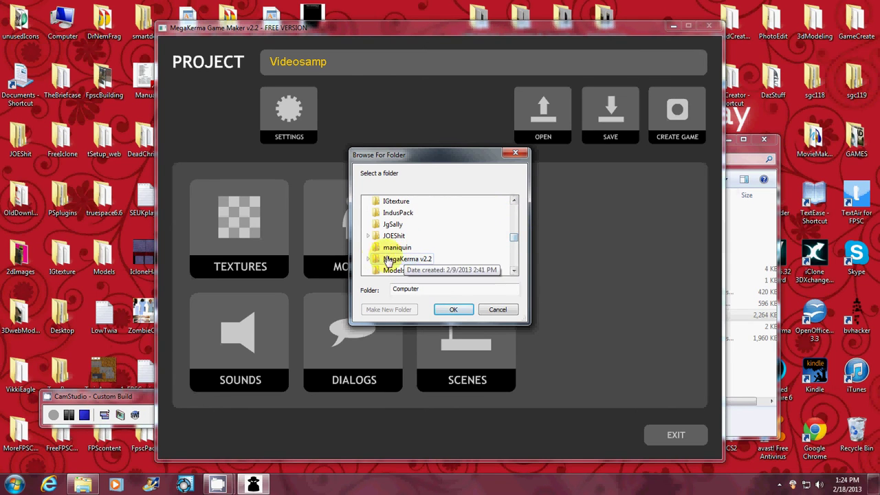
click(369, 259)
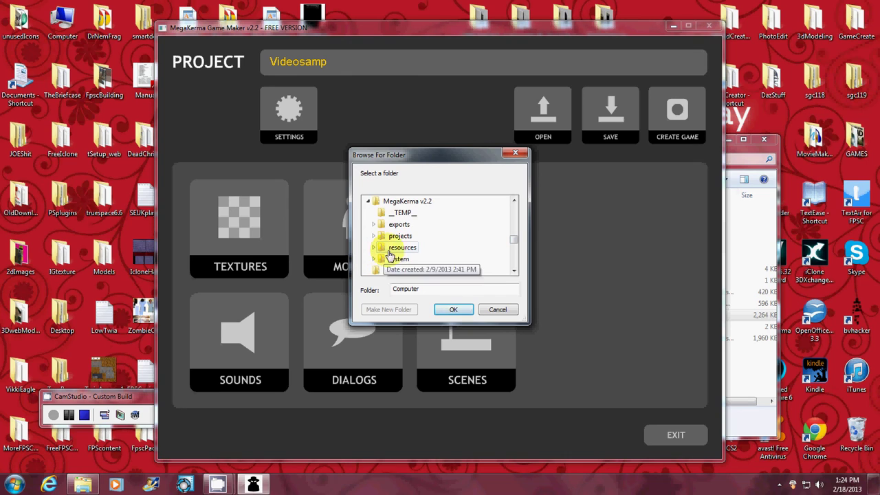
click(399, 227)
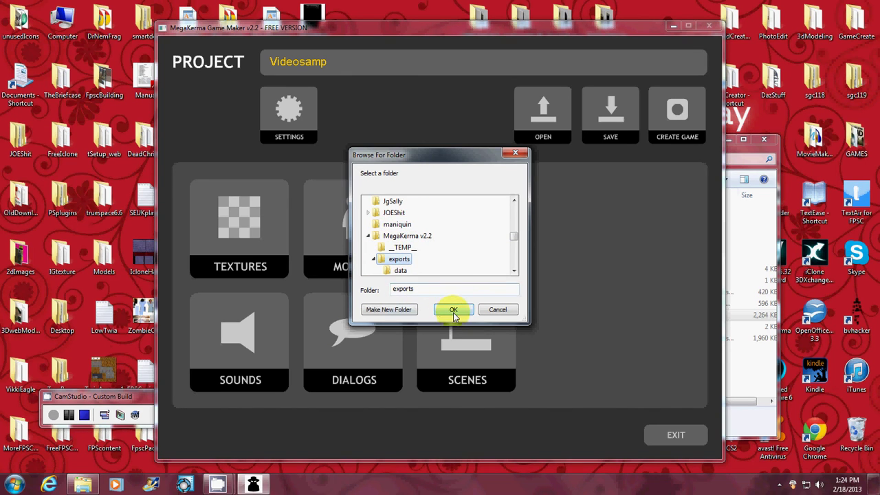
click(451, 310)
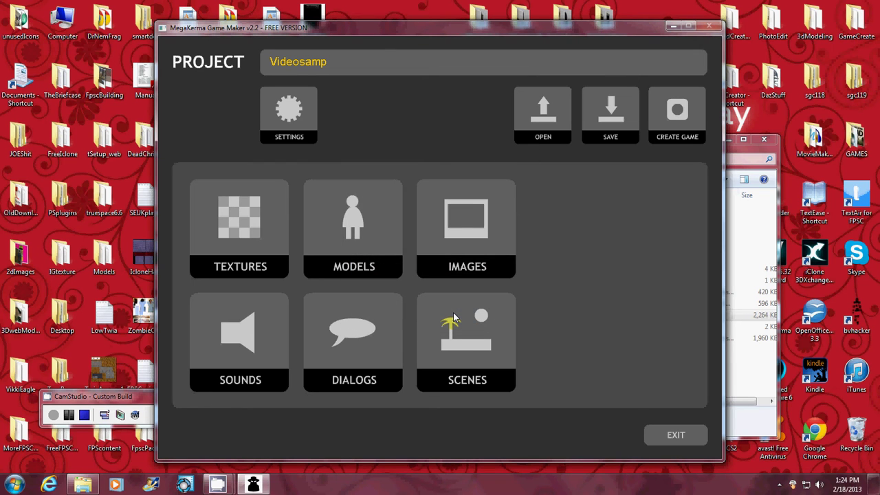
Close the game maker and launch Videosamp from the exports folder
click(685, 437)
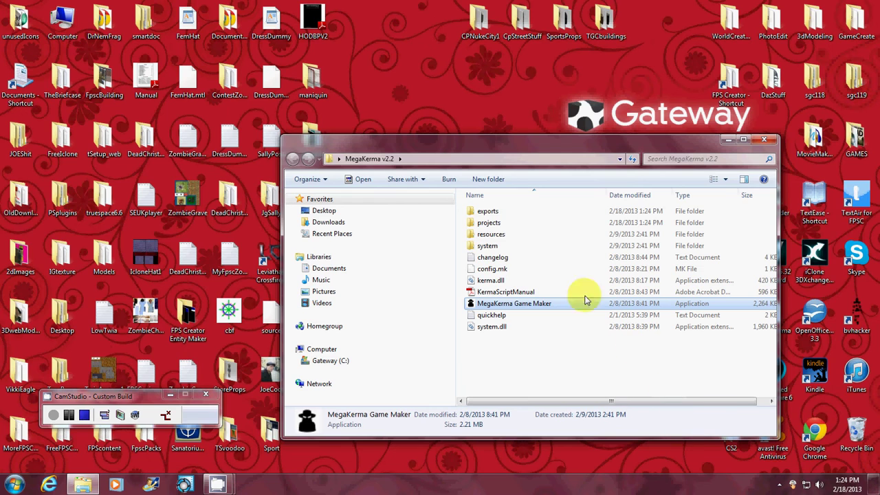
double_click(490, 213)
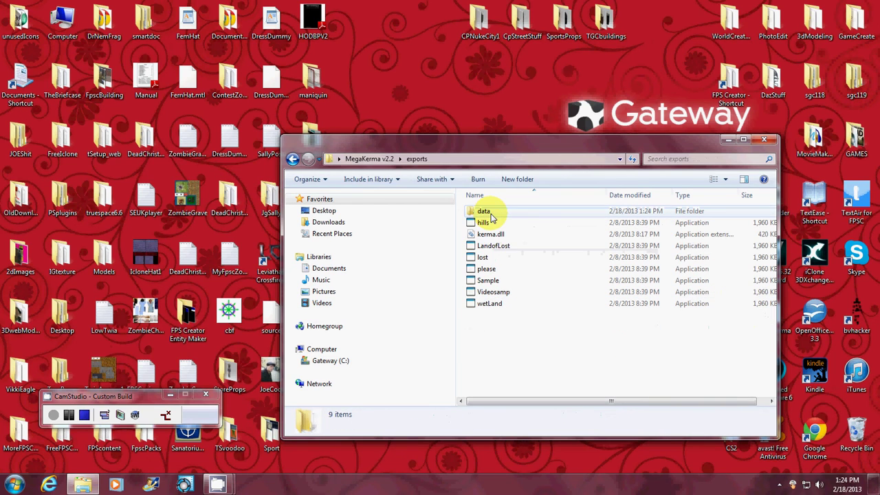
double_click(509, 295)
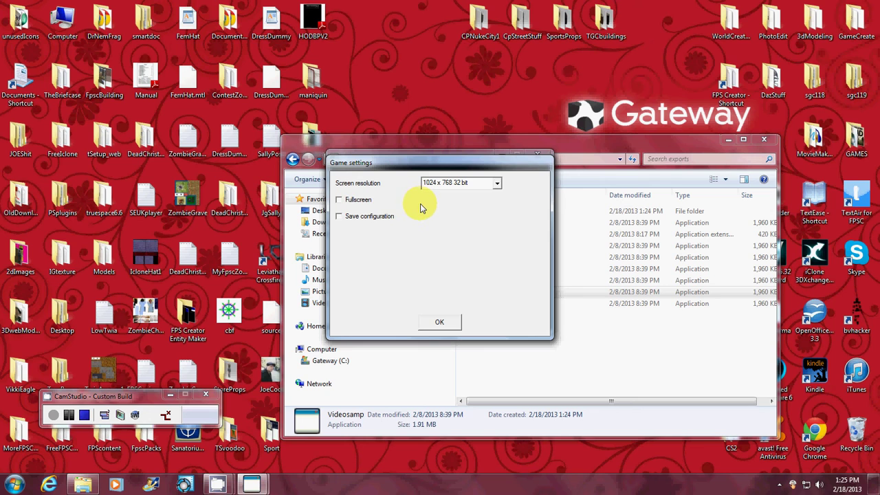
Start the game at 1024 x 768 32 bit resolution
click(497, 186)
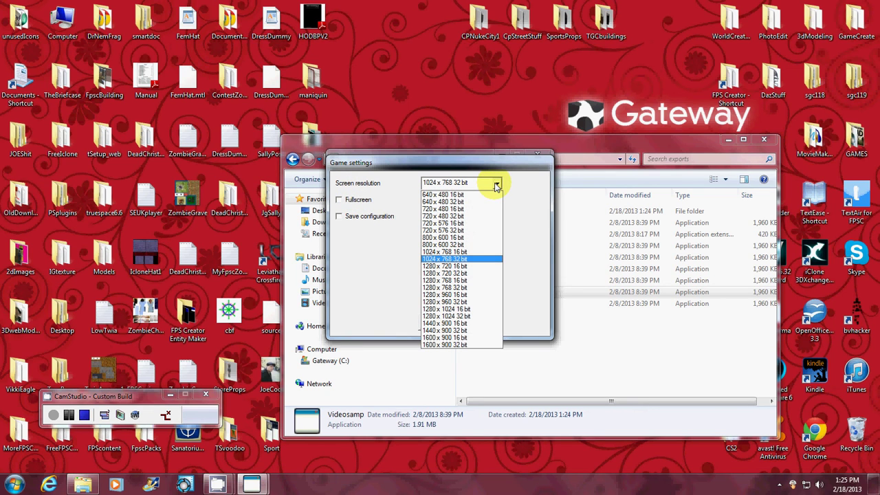
click(496, 185)
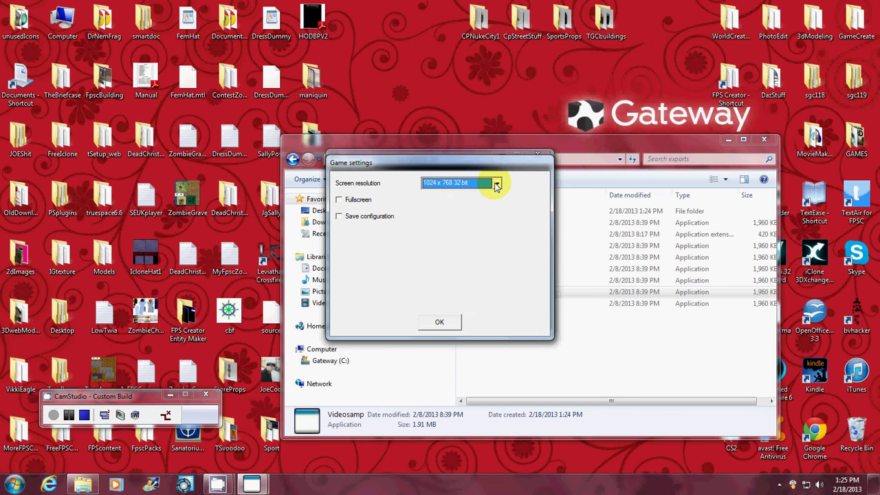
click(438, 322)
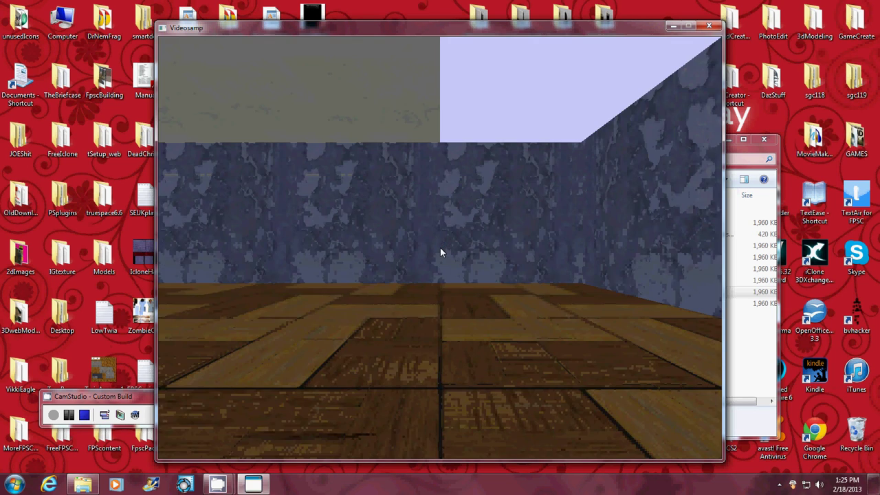
Walk toward the wall corner and turn around the room with the arrow keys
key(Up)
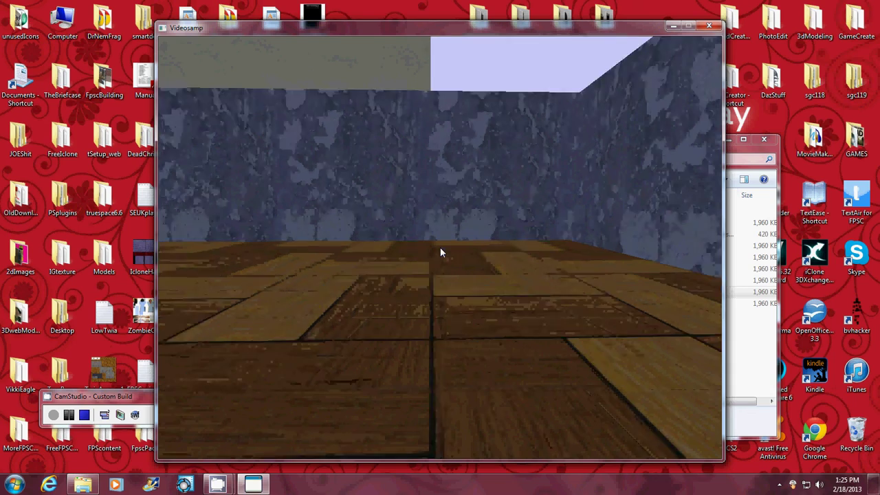
key(Left)
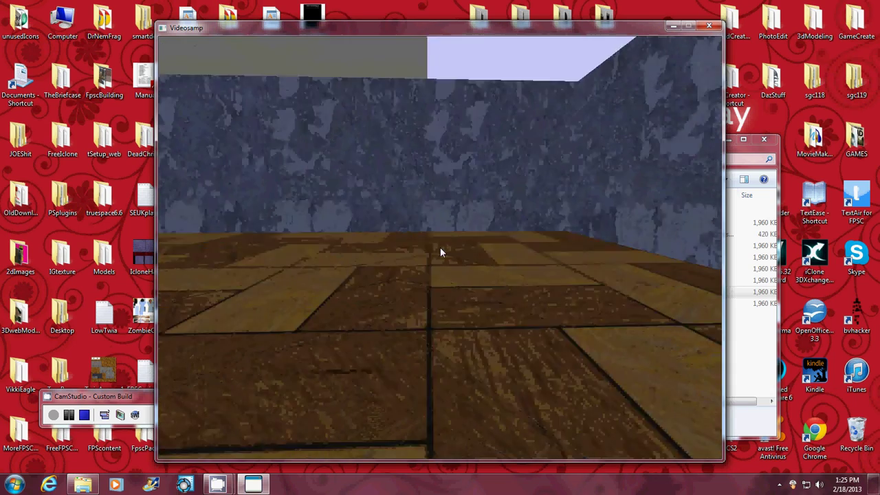
key(Right)
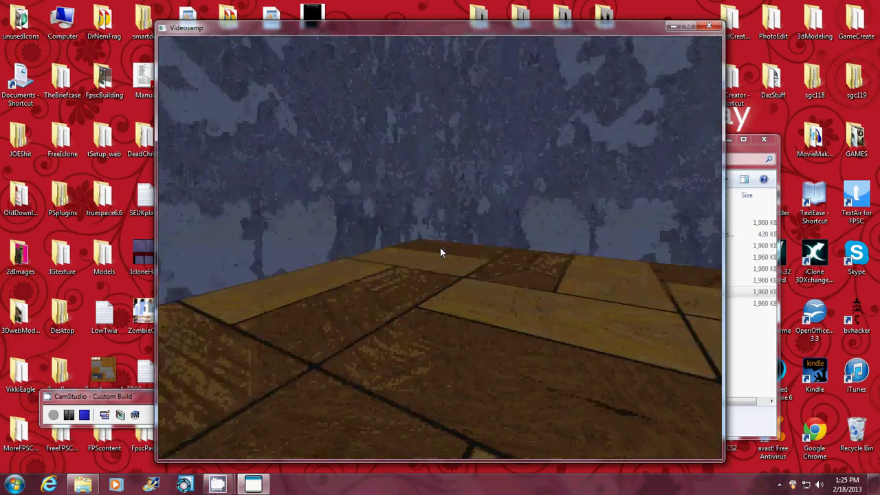
key(Down)
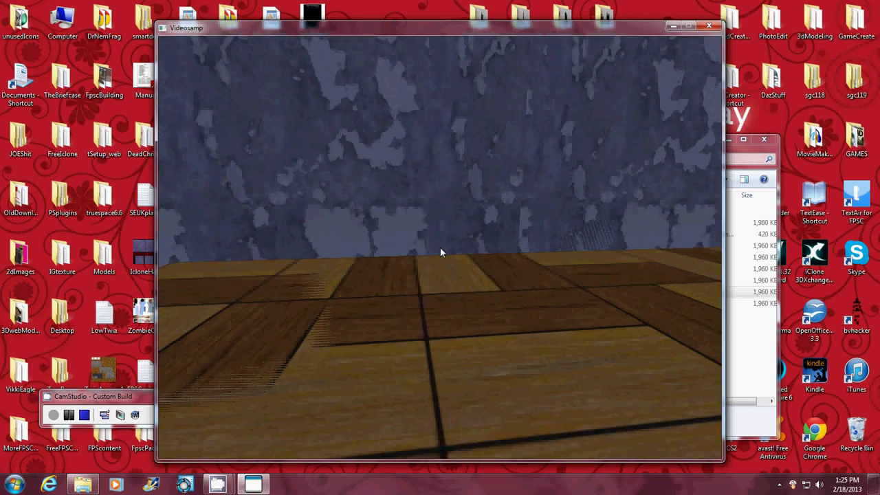
key(Right)
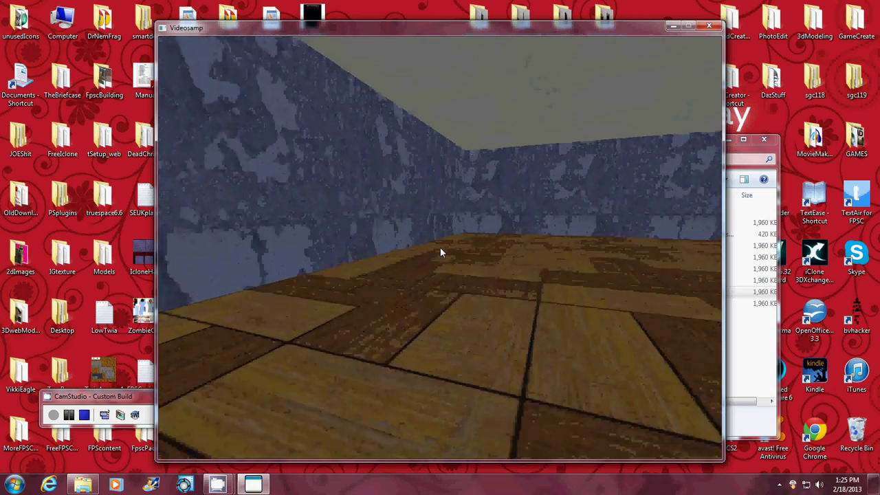
Look up at the ceiling and down at the walls, then approach the corner
key(Up)
key(Down)
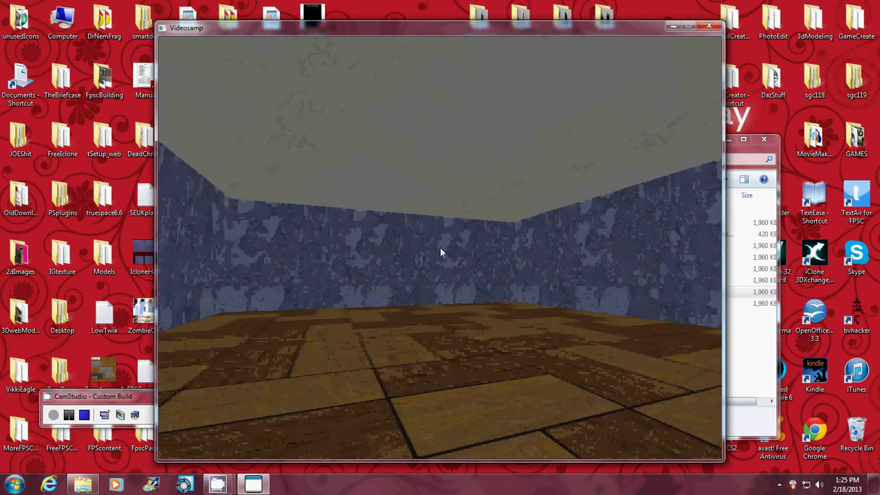
key(Up)
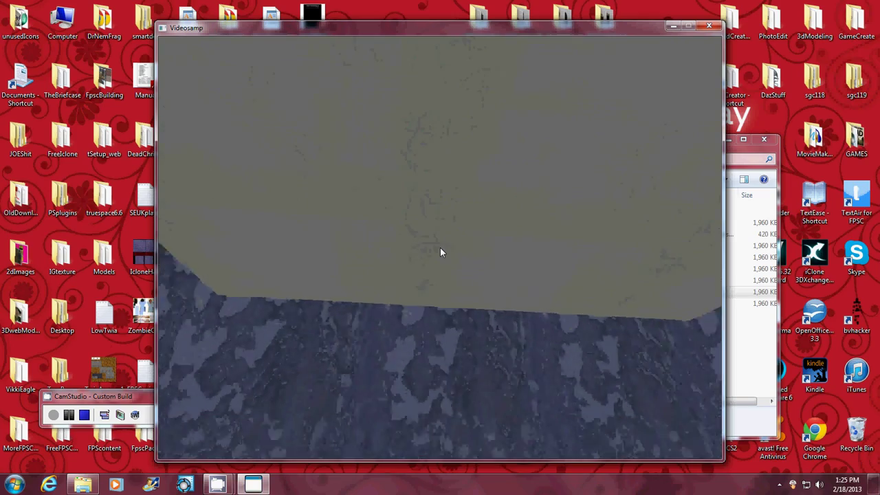
key(Down)
key(Up)
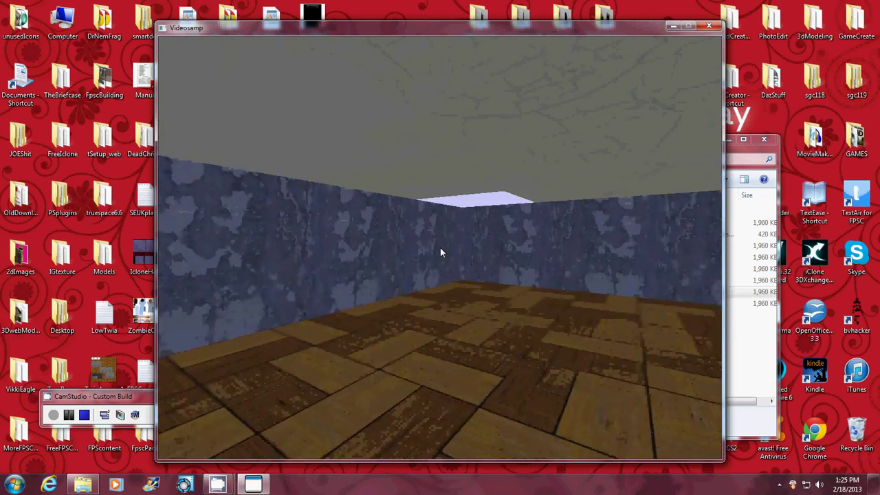
key(Up)
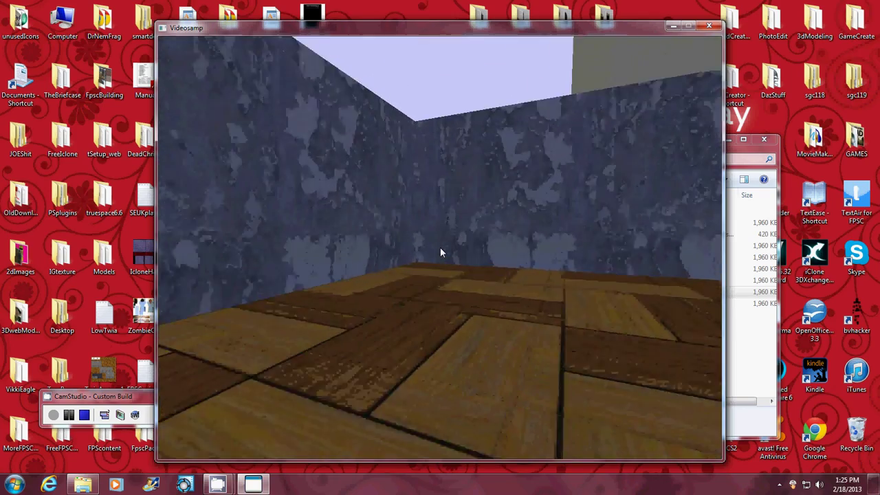
Look up at the open ceiling patch and down at the wooden floor, then quit with Escape
click(441, 252)
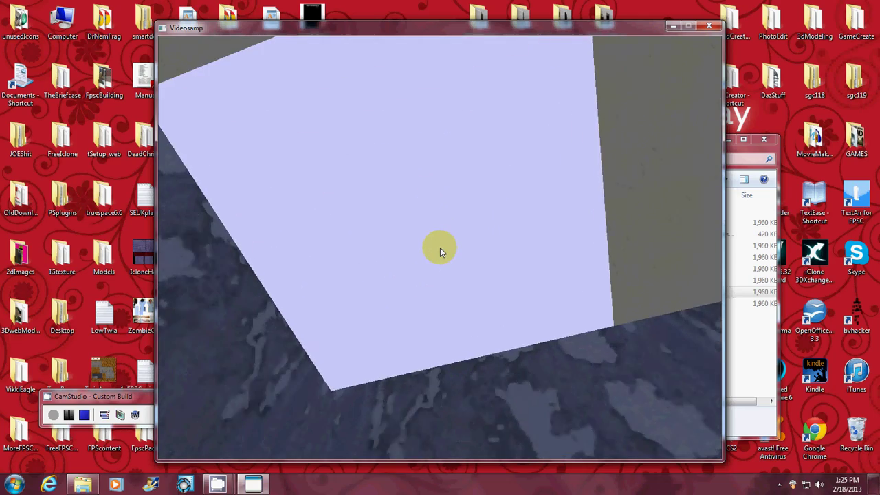
drag(441, 252, 441, 251)
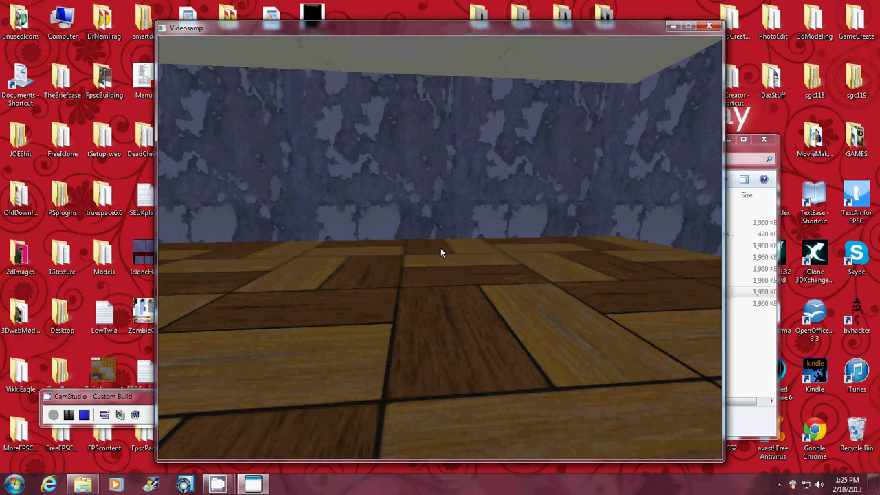
drag(441, 251, 440, 252)
key(Escape)
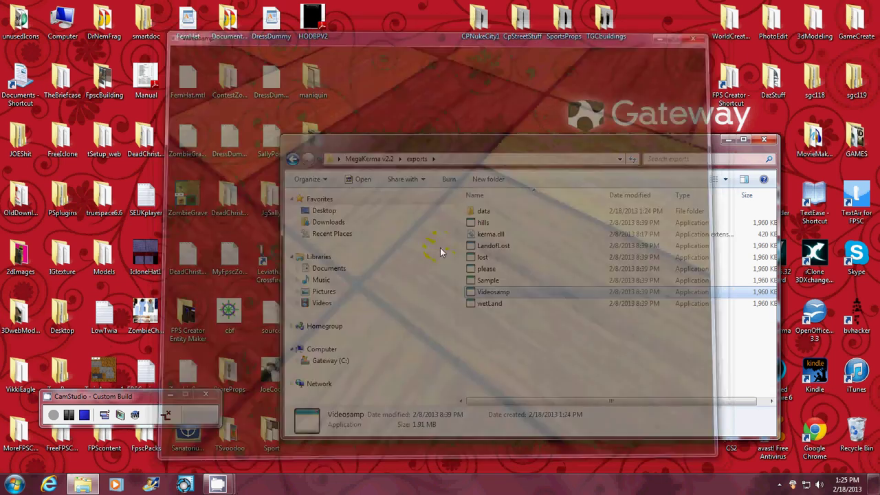